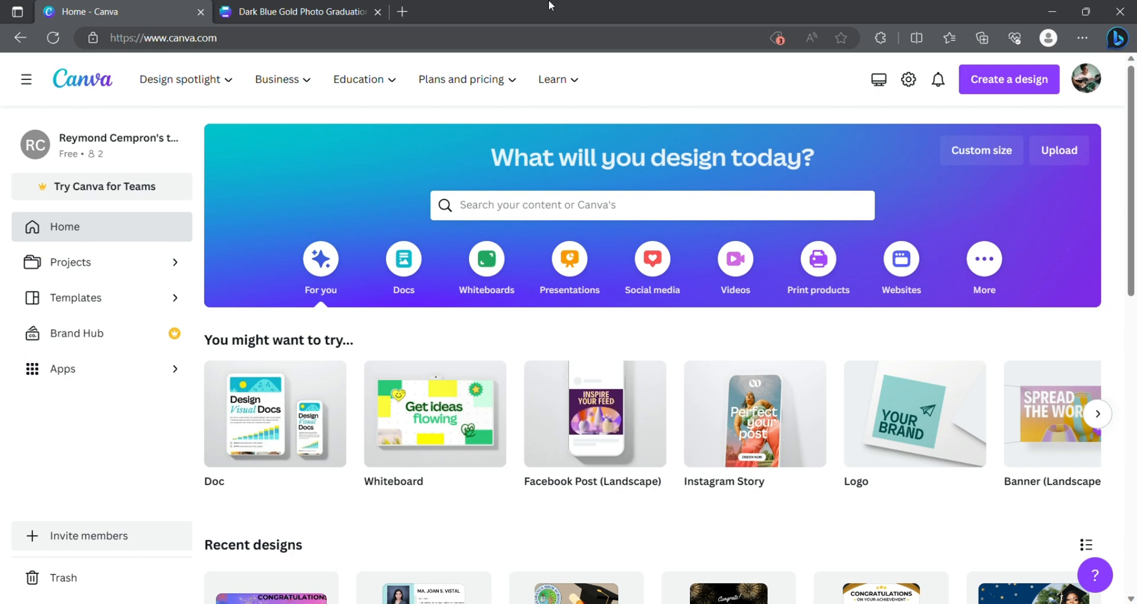
click(542, 39)
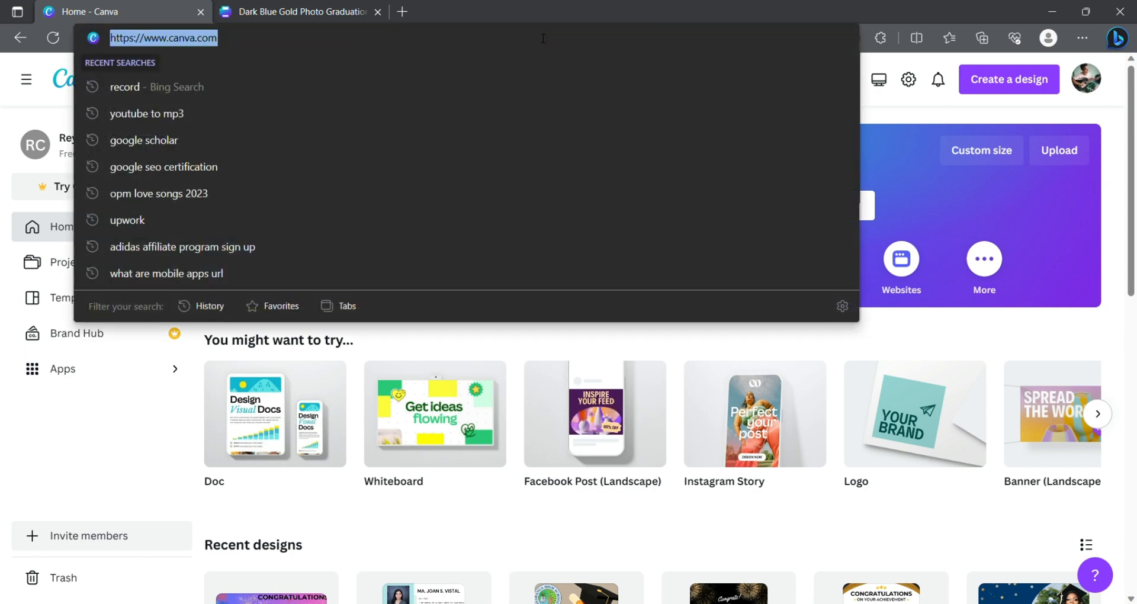
click(543, 39)
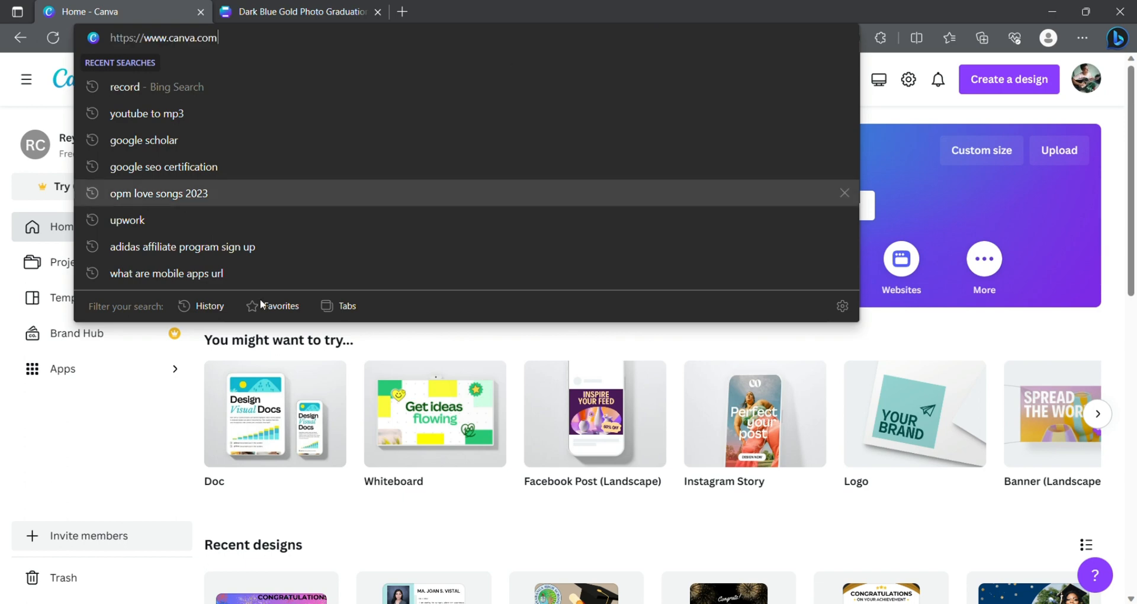
click(119, 440)
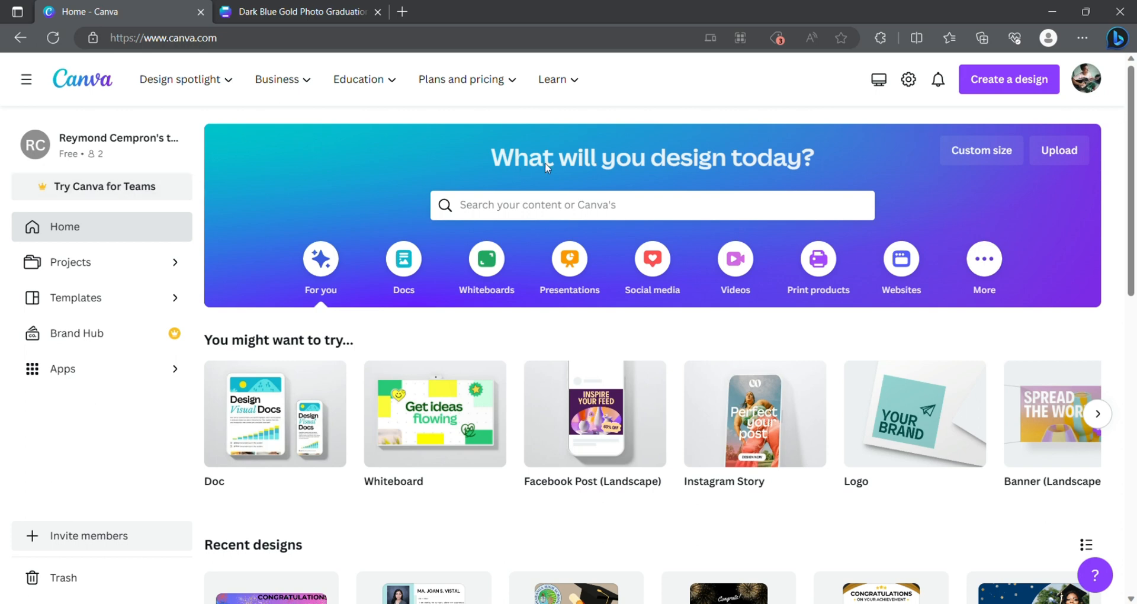
Search the templates for "GRADUATION BANNER".
click(513, 205)
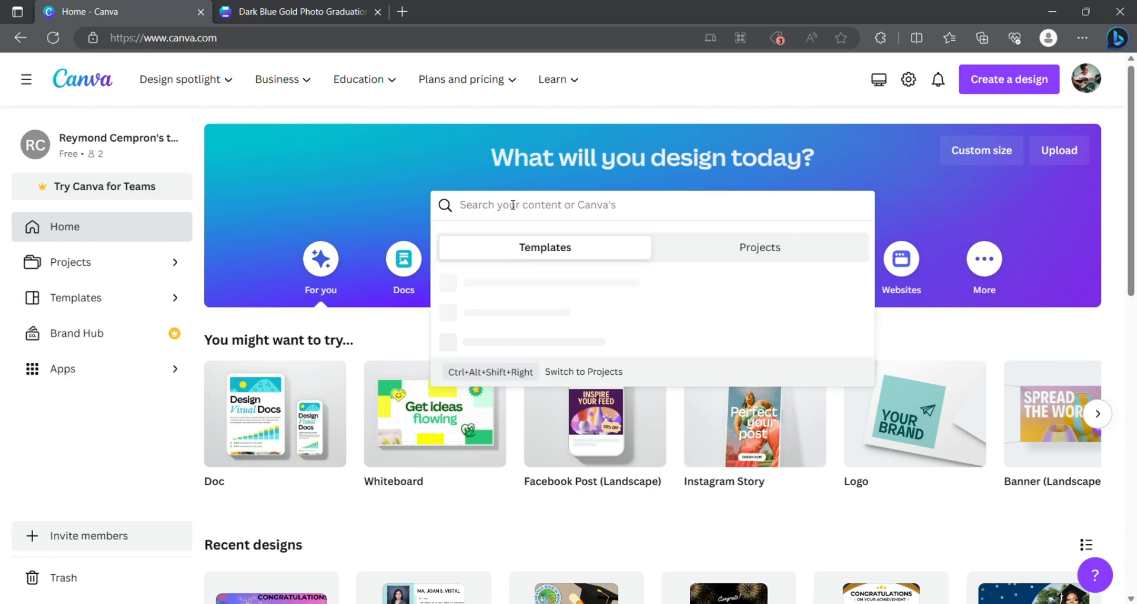
text(BAN)
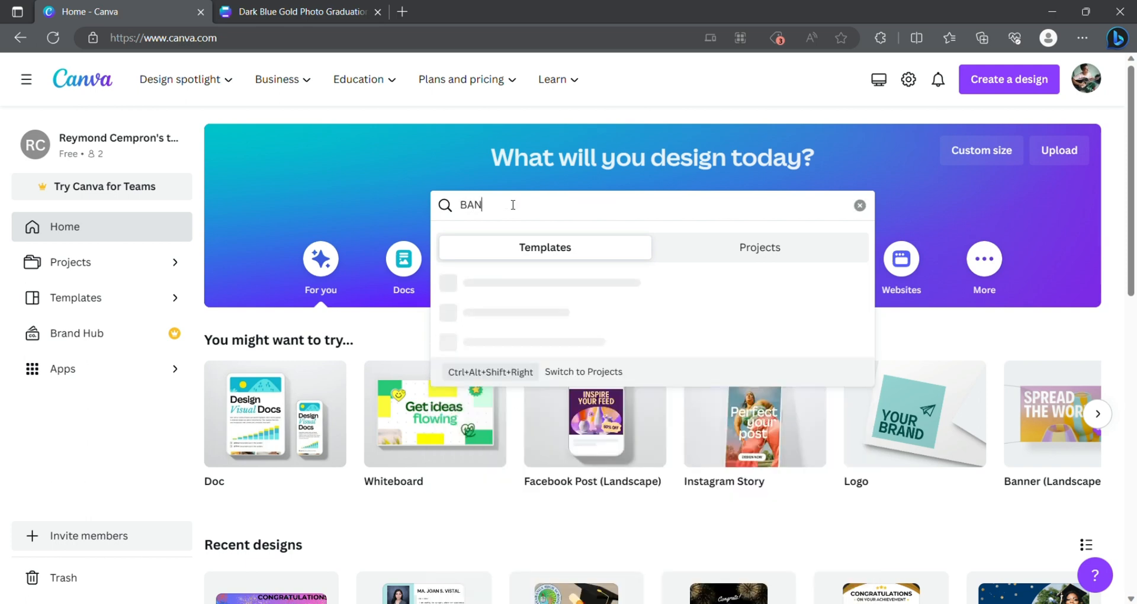
text(N)
key(BackSpace)
key(BackSpace)
key(BackSpace)
key(BackSpace)
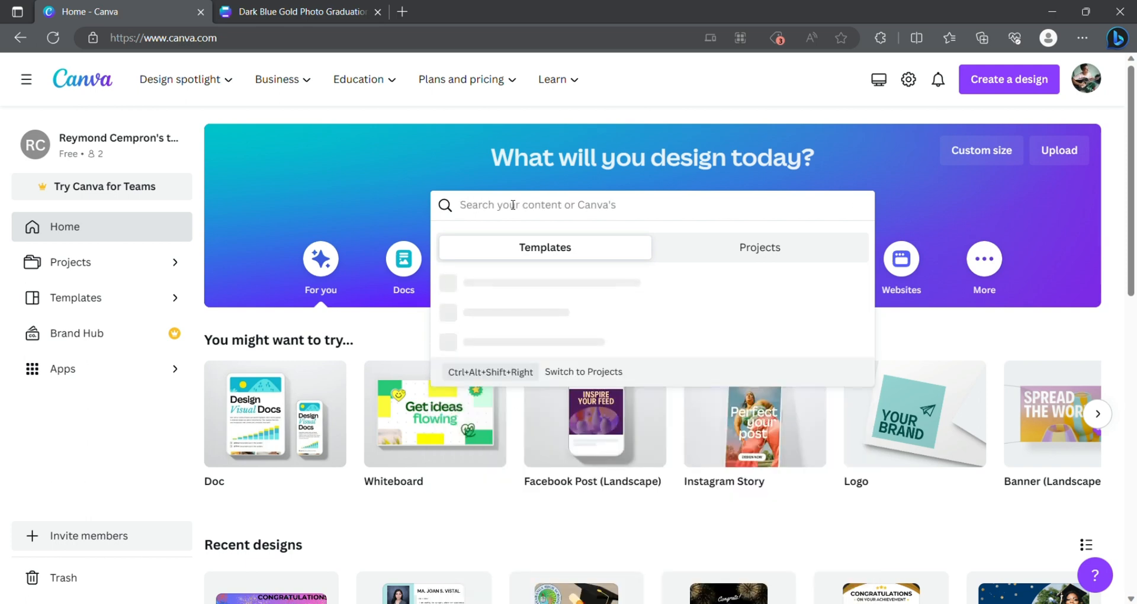
text(GRADUATI)
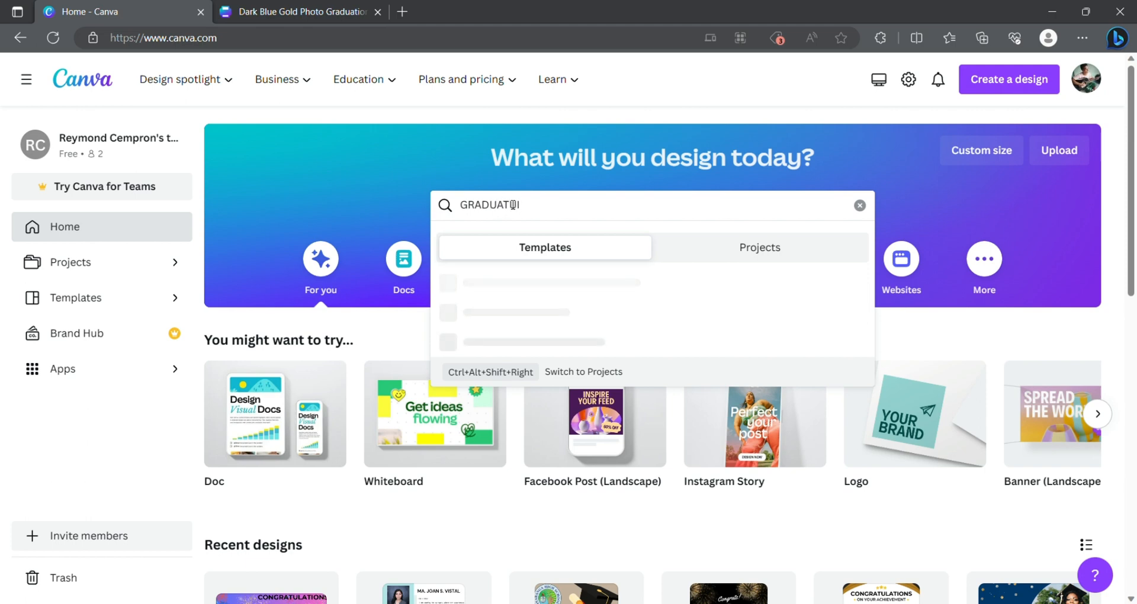
key(BackSpace)
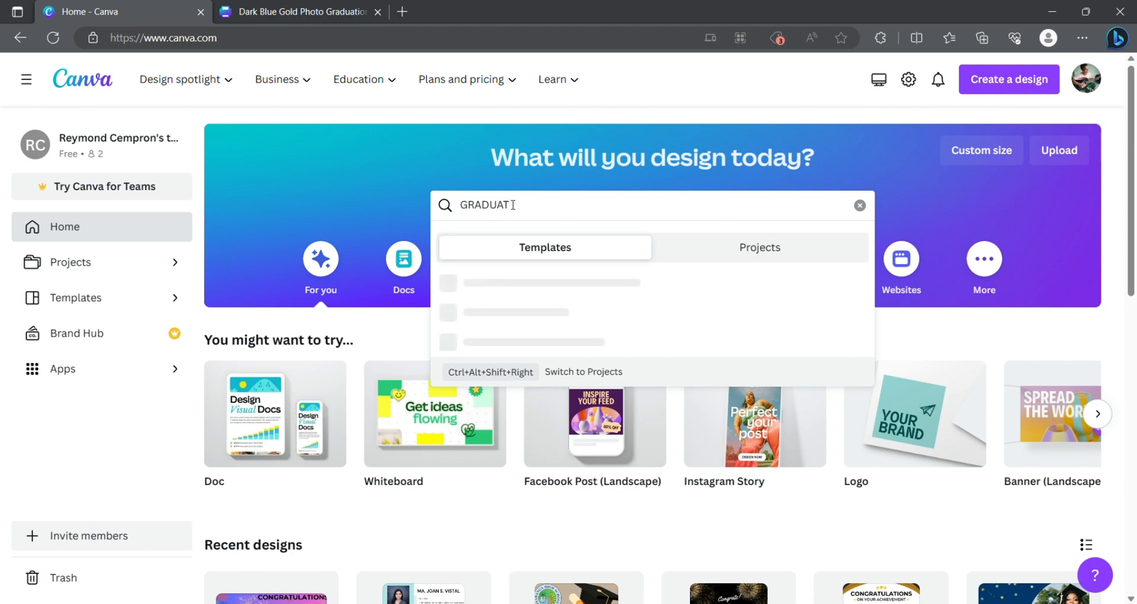
text(ION BANNE)
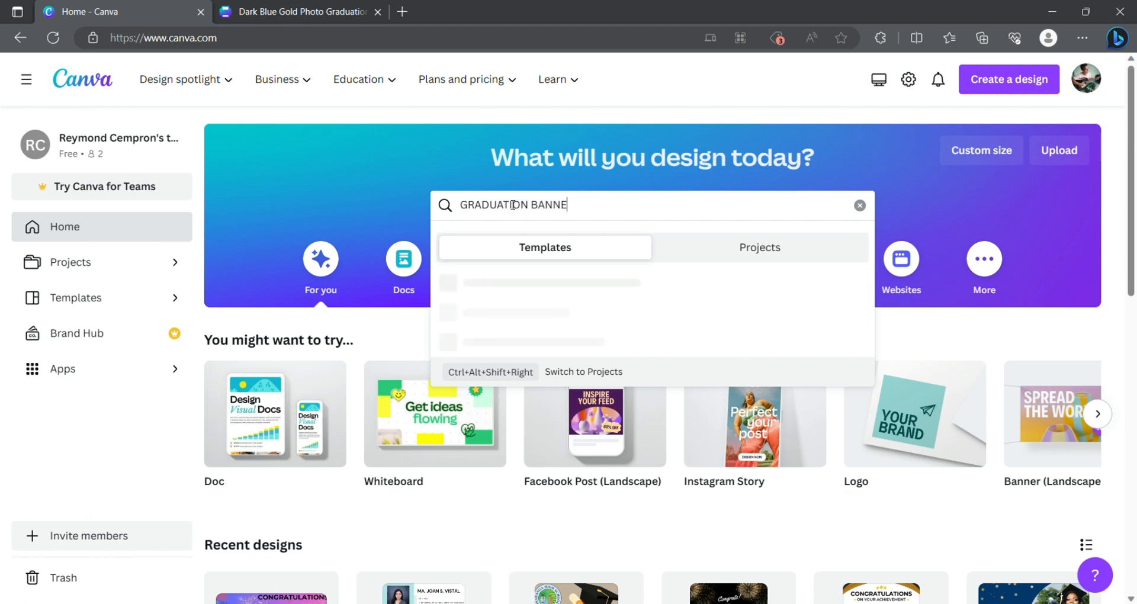
text(R)
key(Return)
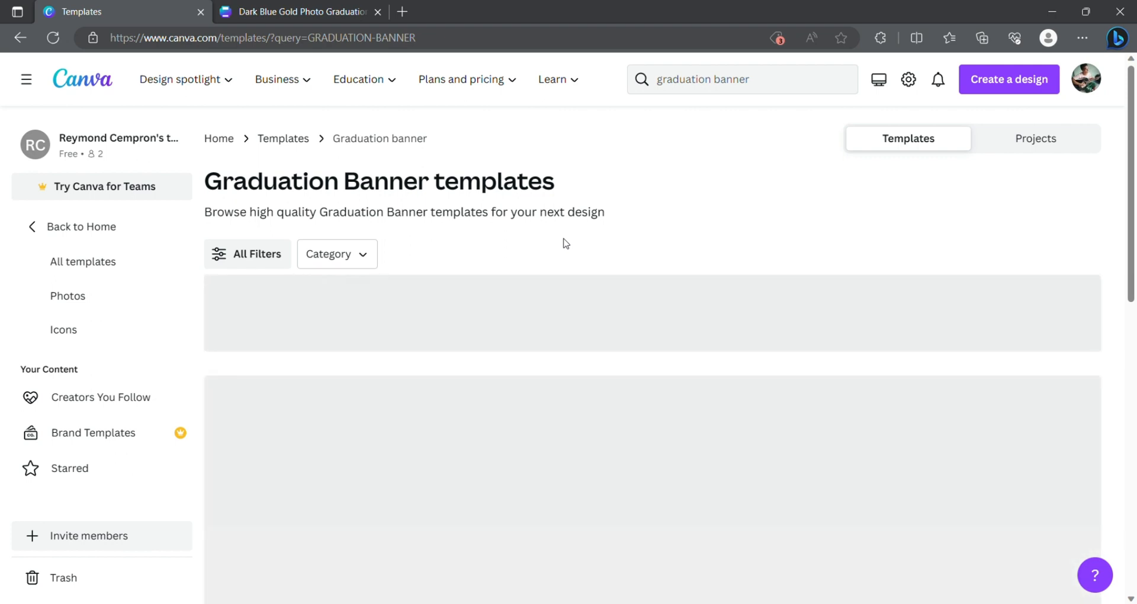
Browse the graduation banner templates and open the Gray White Simple Graduation Medium Banner for customizing.
scroll(565, 243, down, 1)
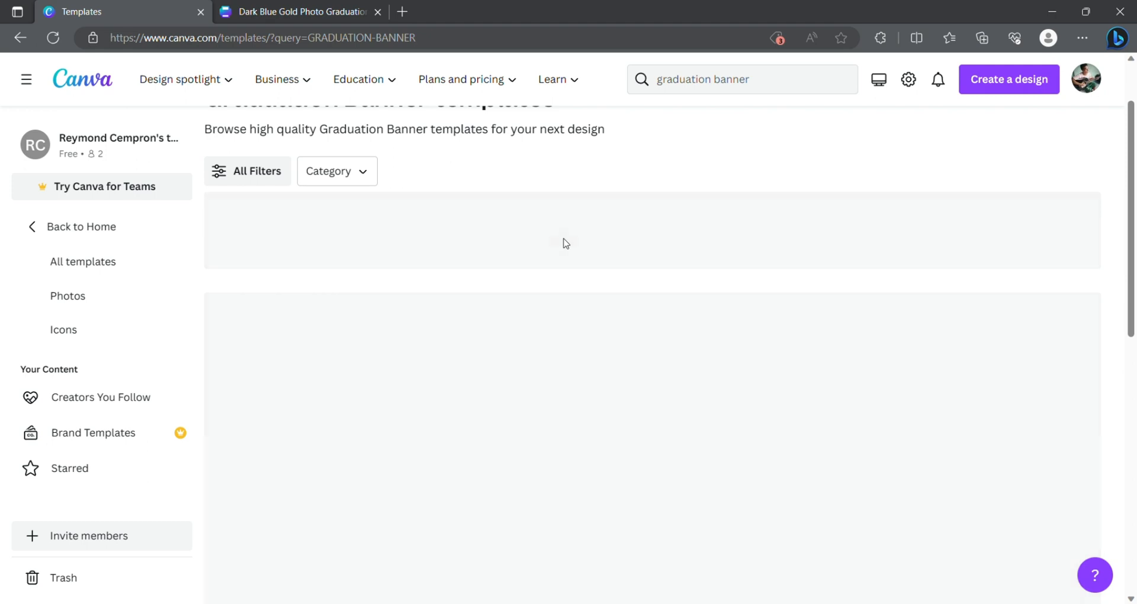
scroll(566, 243, up, 1)
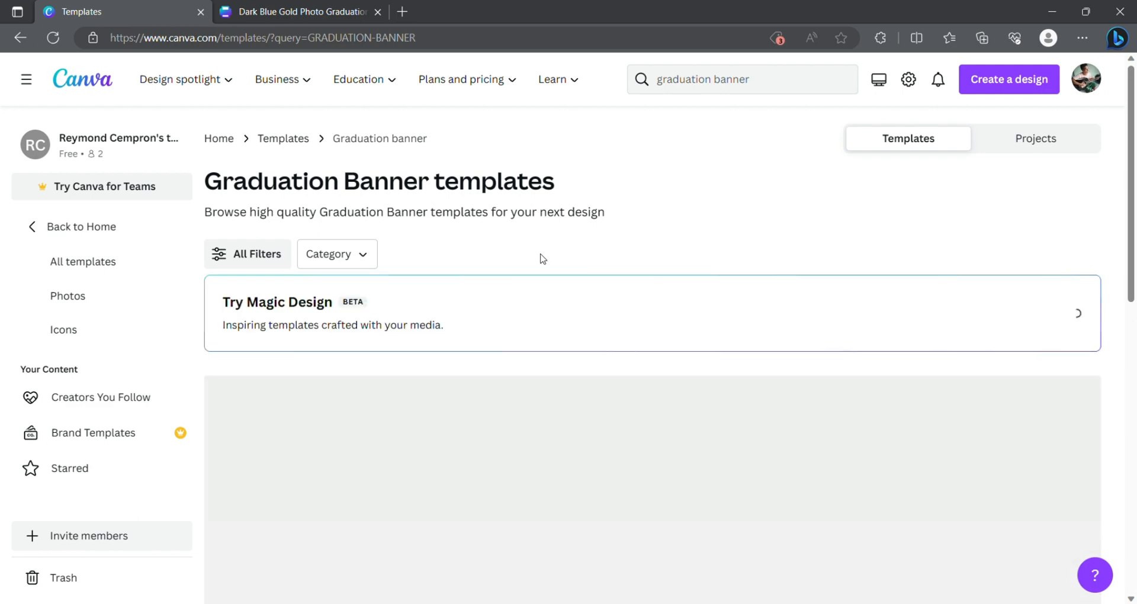
scroll(543, 278, down, 5)
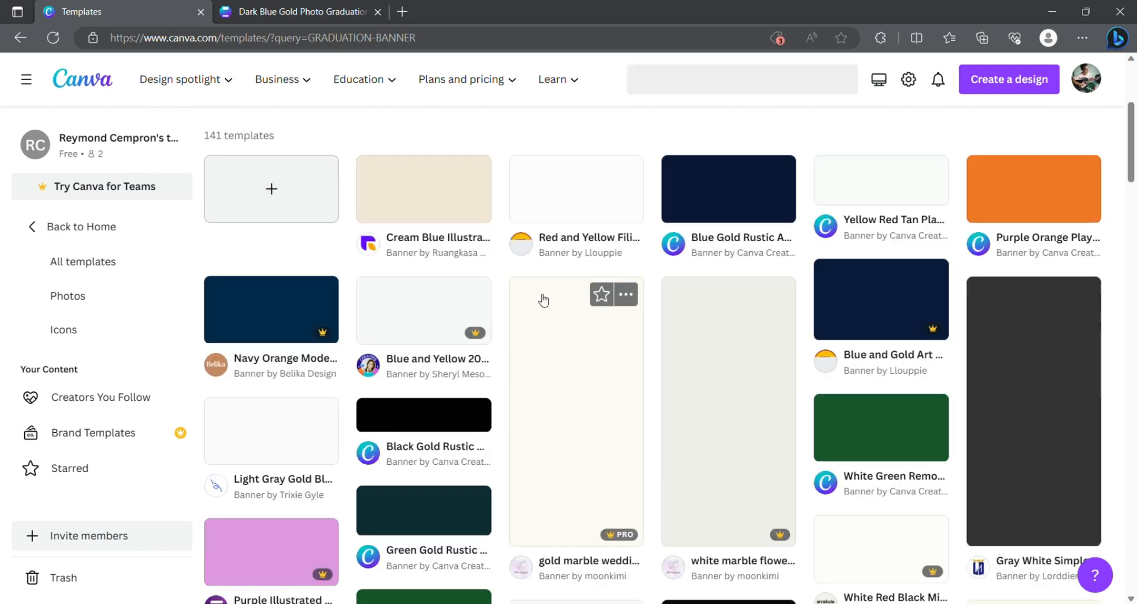
scroll(403, 440, up, 4)
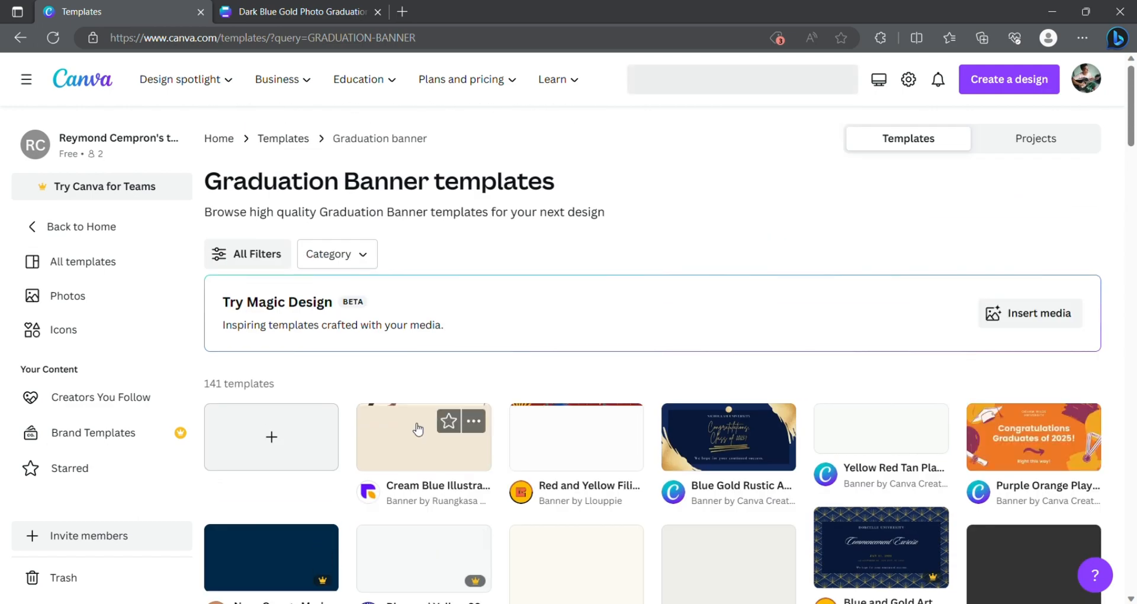
scroll(419, 430, down, 3)
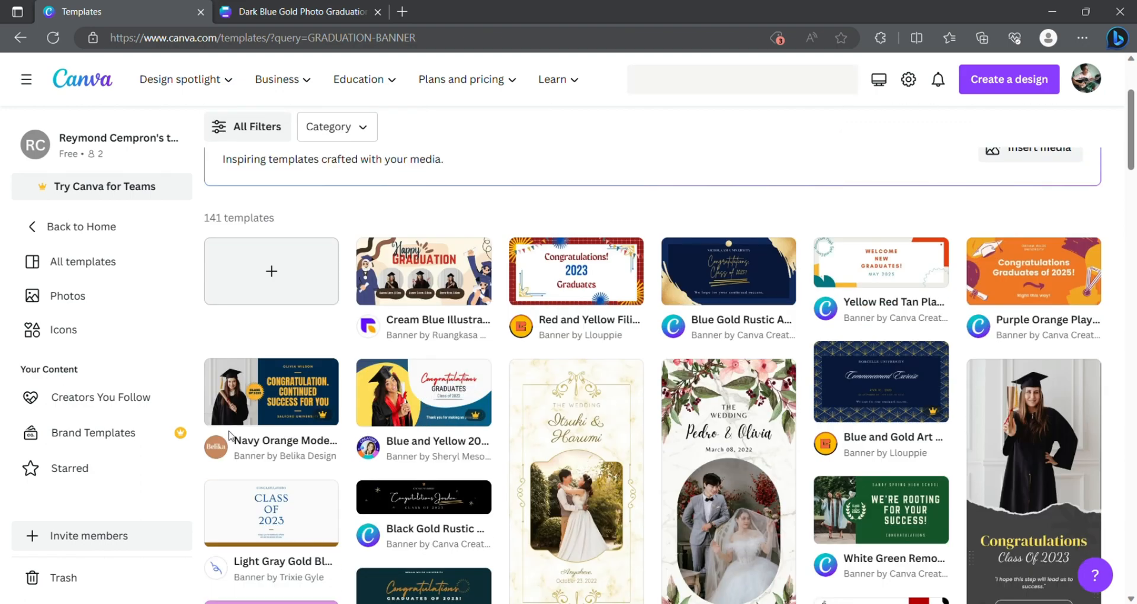
scroll(415, 438, down, 3)
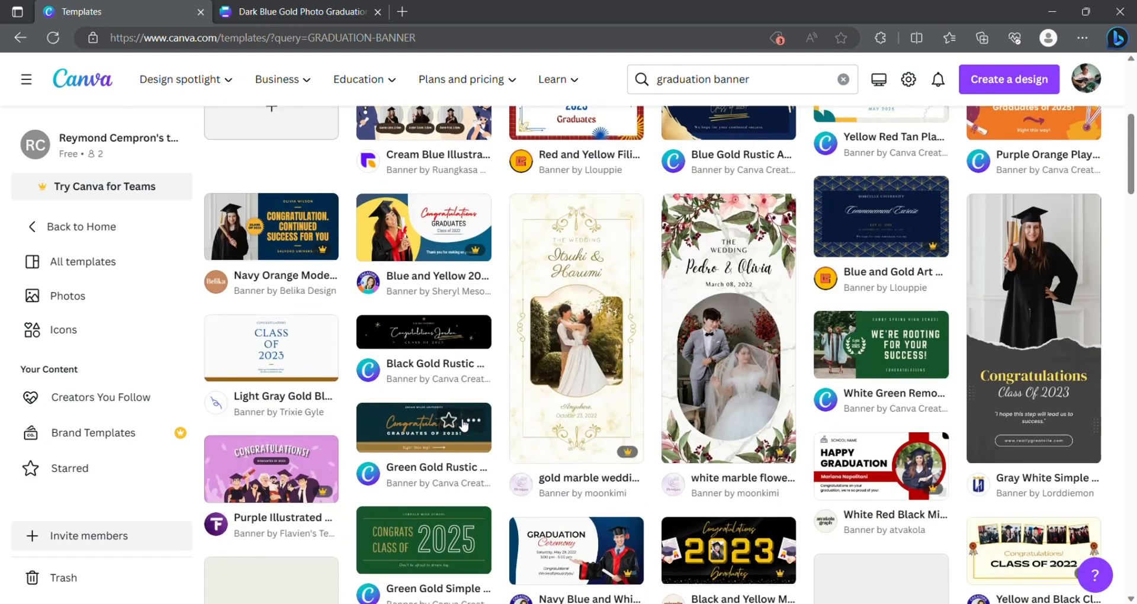
scroll(459, 425, up, 6)
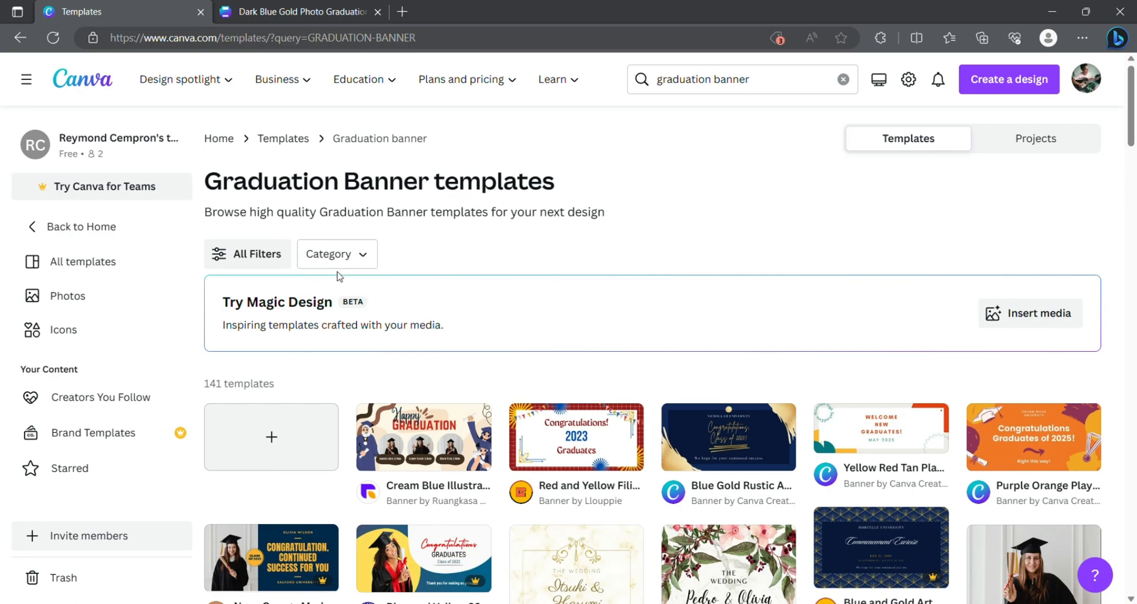
scroll(348, 314, down, 7)
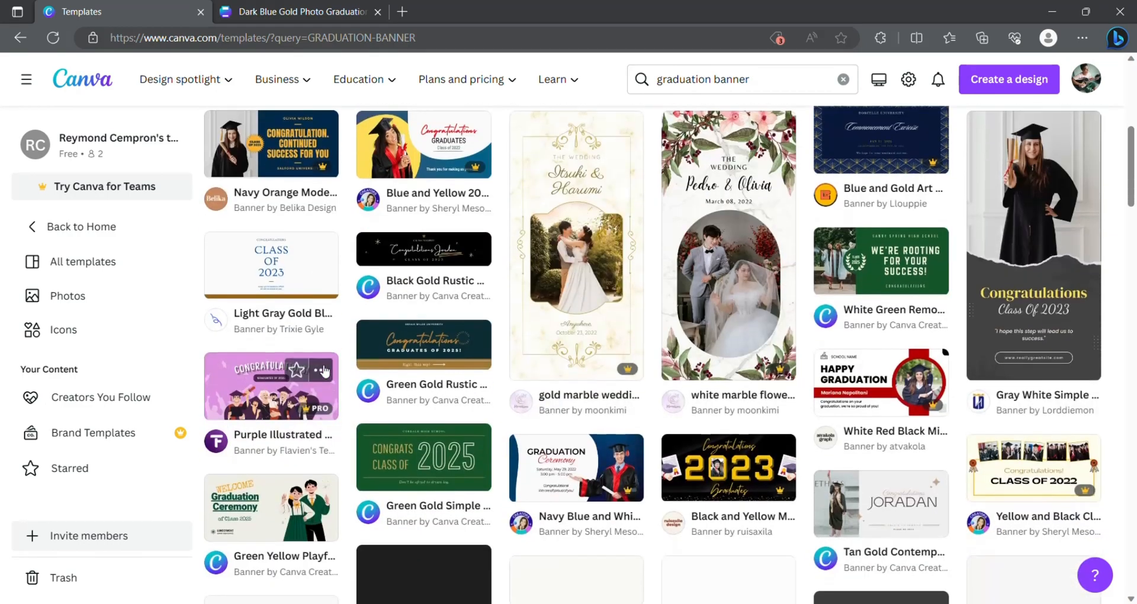
click(1054, 304)
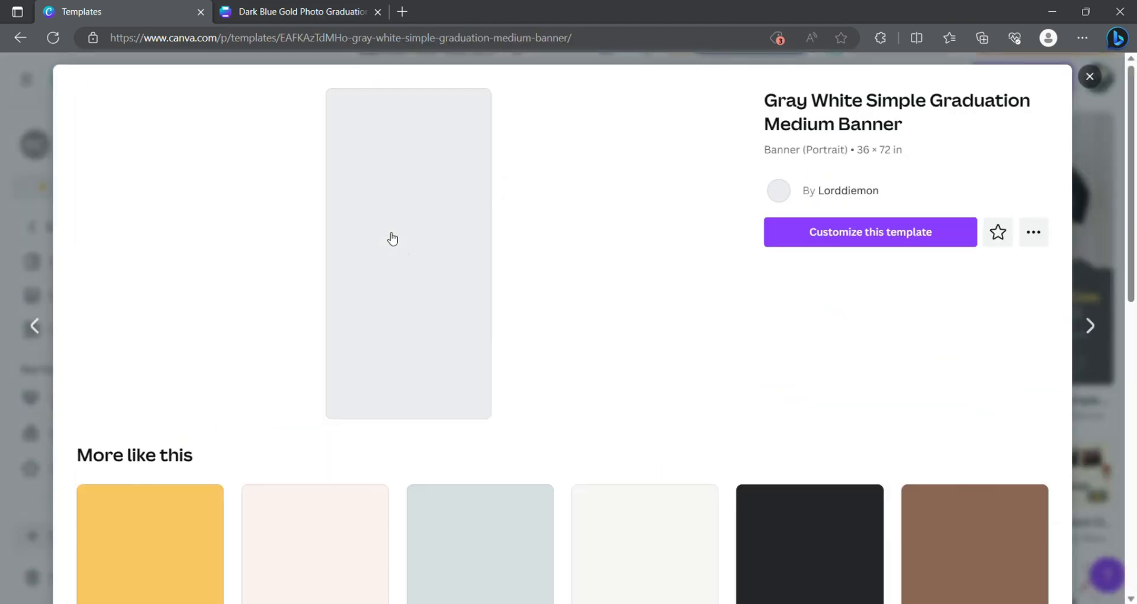
scroll(396, 251, down, 2)
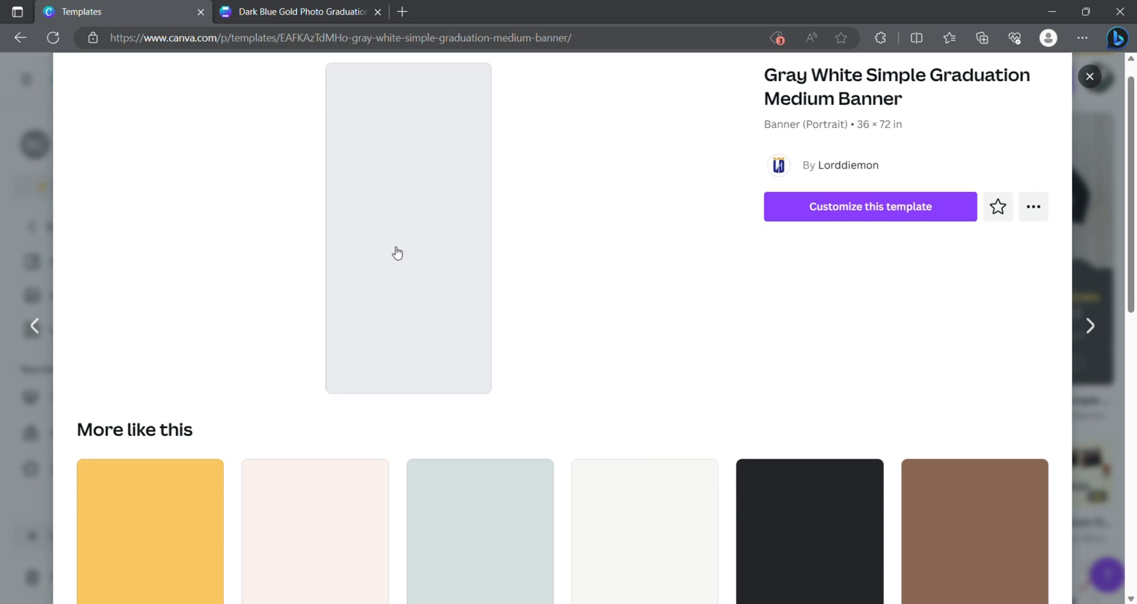
scroll(399, 259, up, 2)
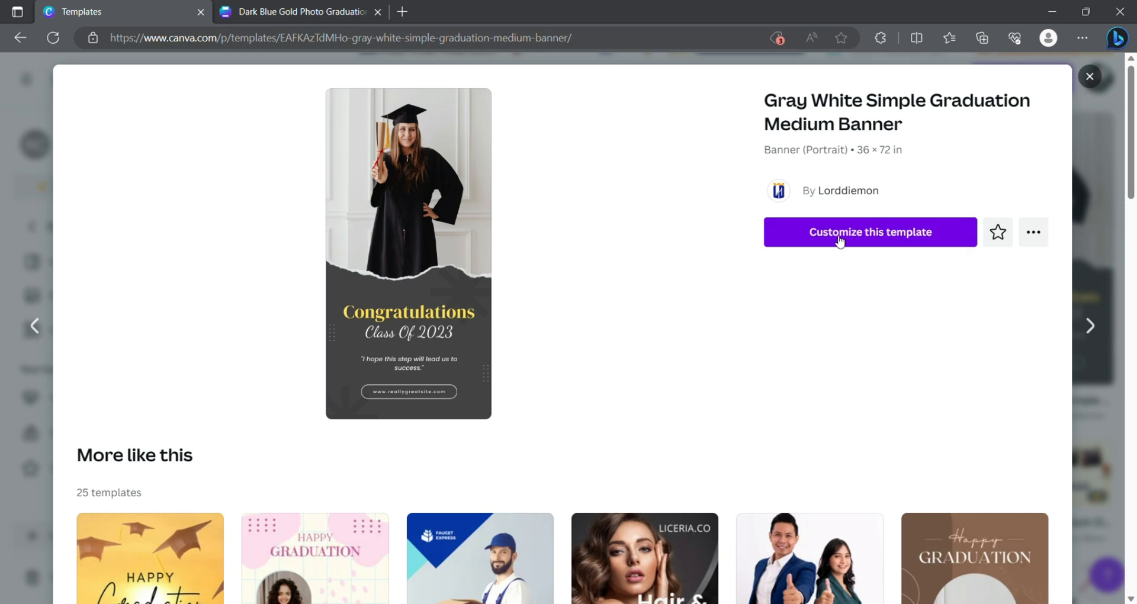
click(862, 235)
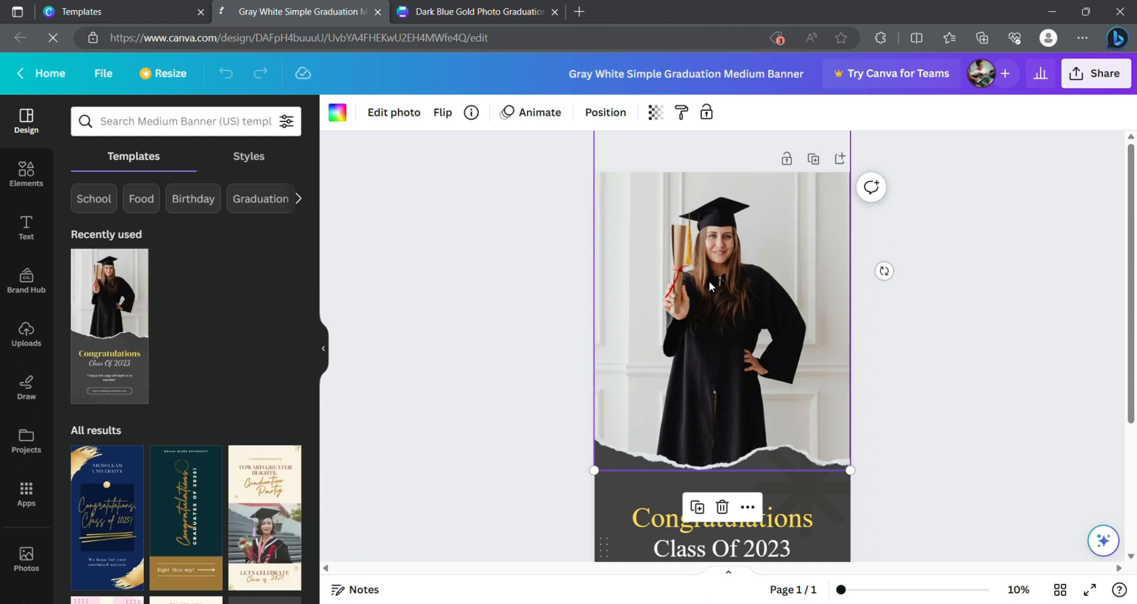
Remove the template's graduate photo from its frame and fill the frame with the uploaded graduation portrait.
key(Delete)
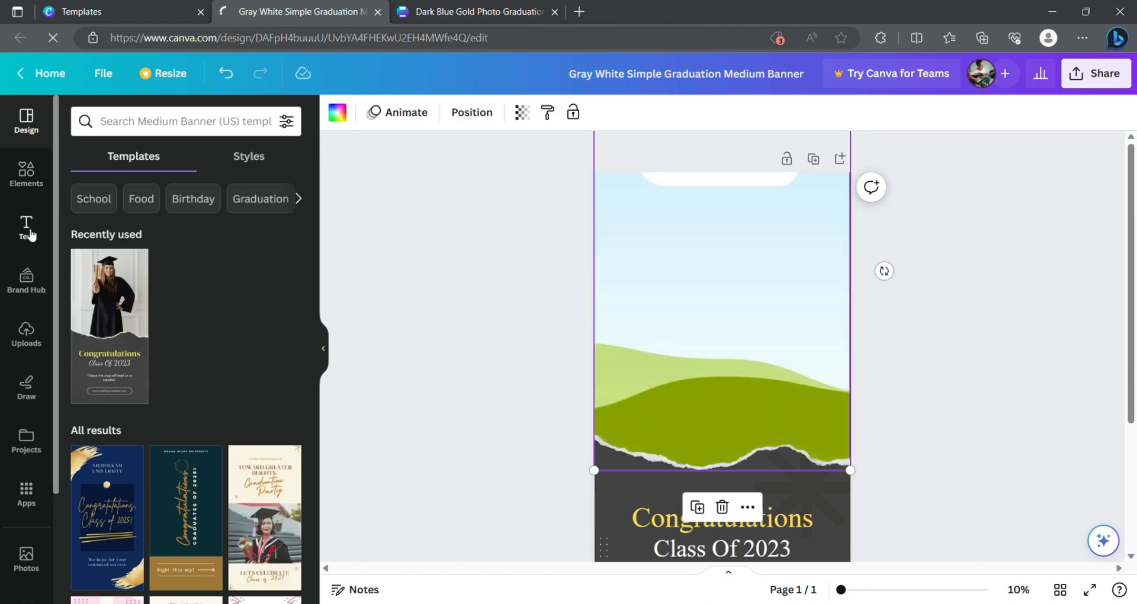
click(25, 330)
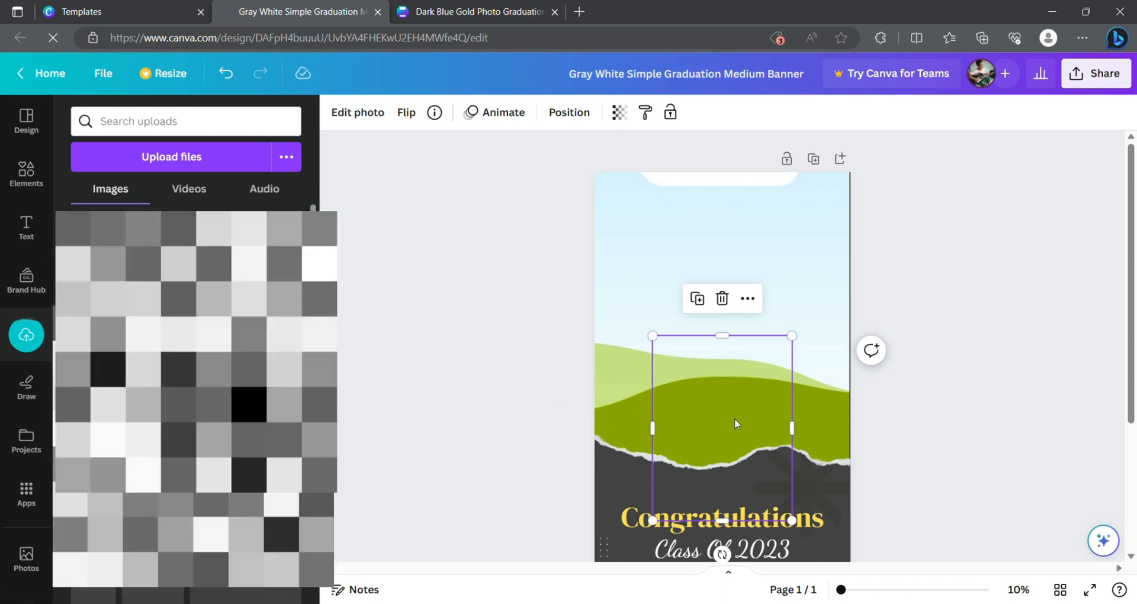
drag(694, 424, 687, 328)
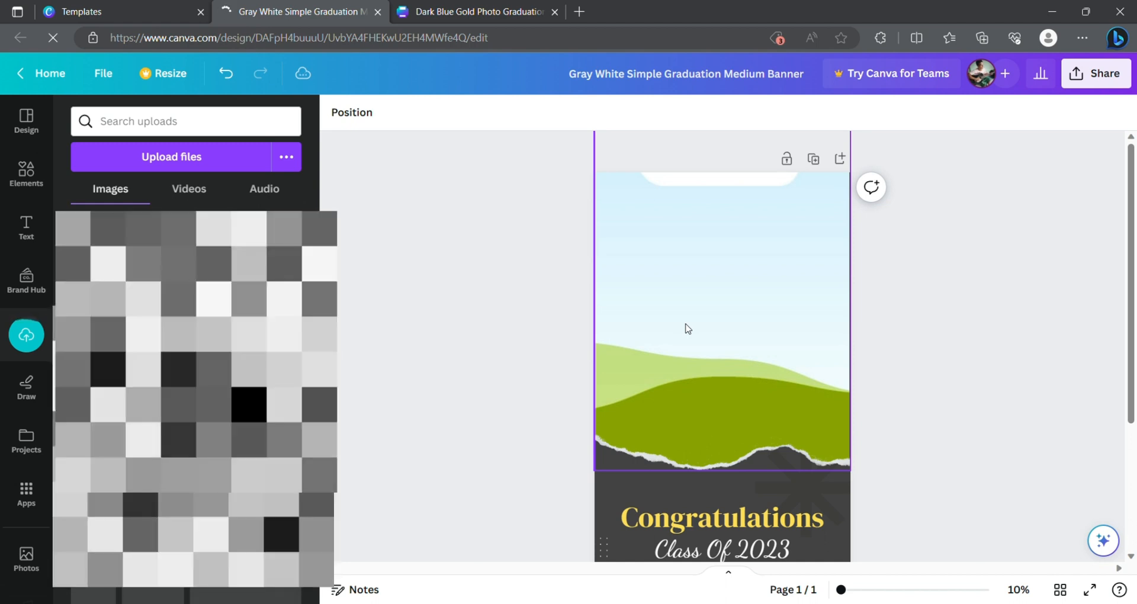
drag(687, 329, 649, 385)
scroll(732, 338, down, 3)
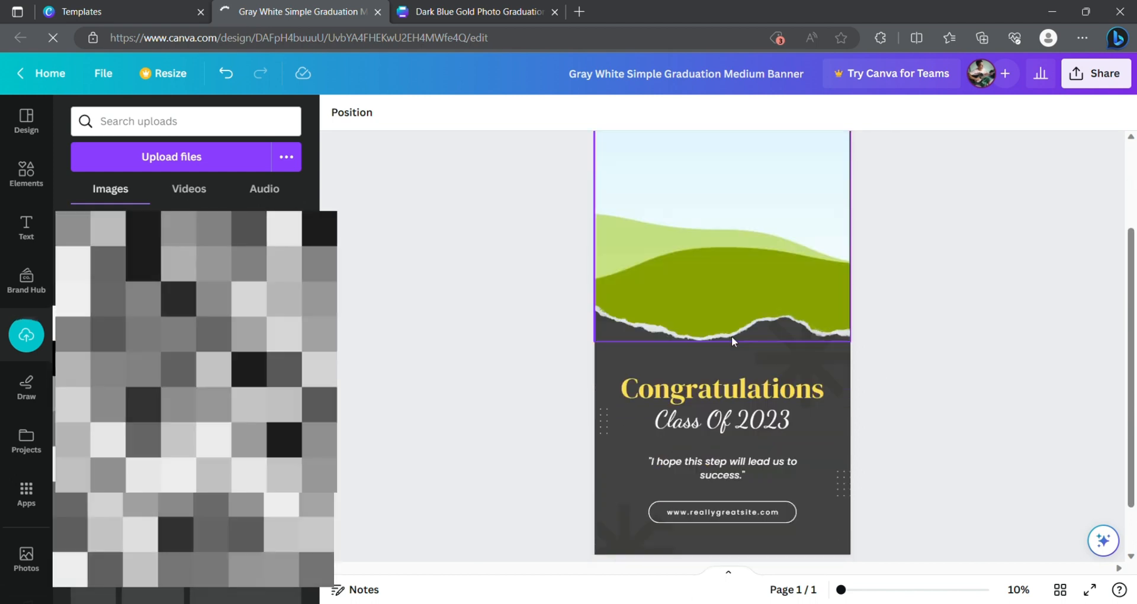
scroll(732, 338, up, 3)
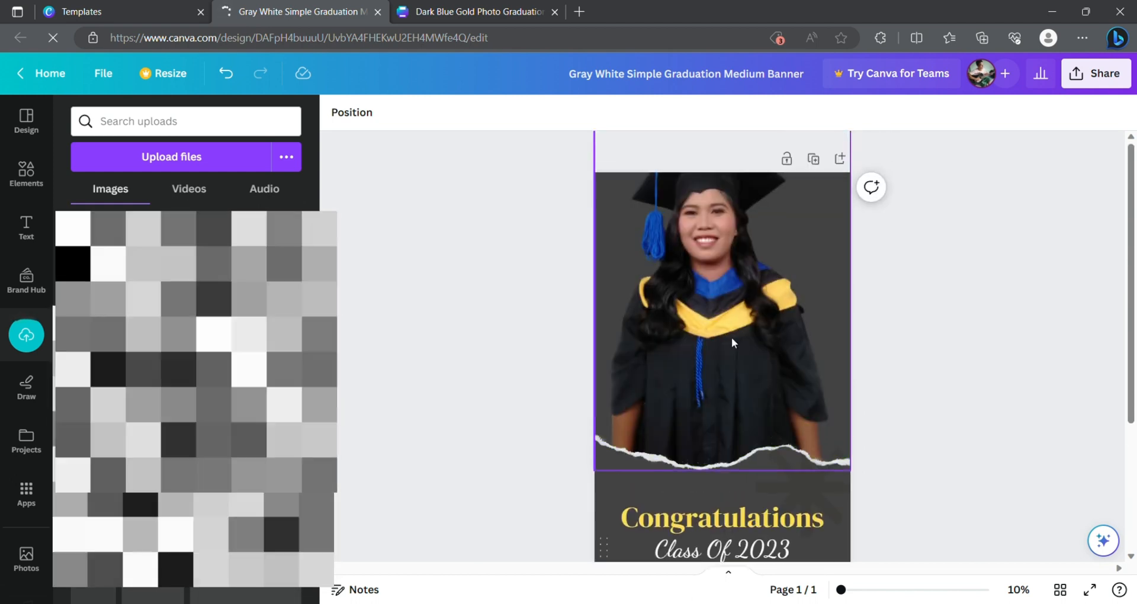
Move the framed portrait down the banner so its torn lower edge runs behind the "Congratulations" and "Class Of 2023" texts.
drag(697, 282, 700, 357)
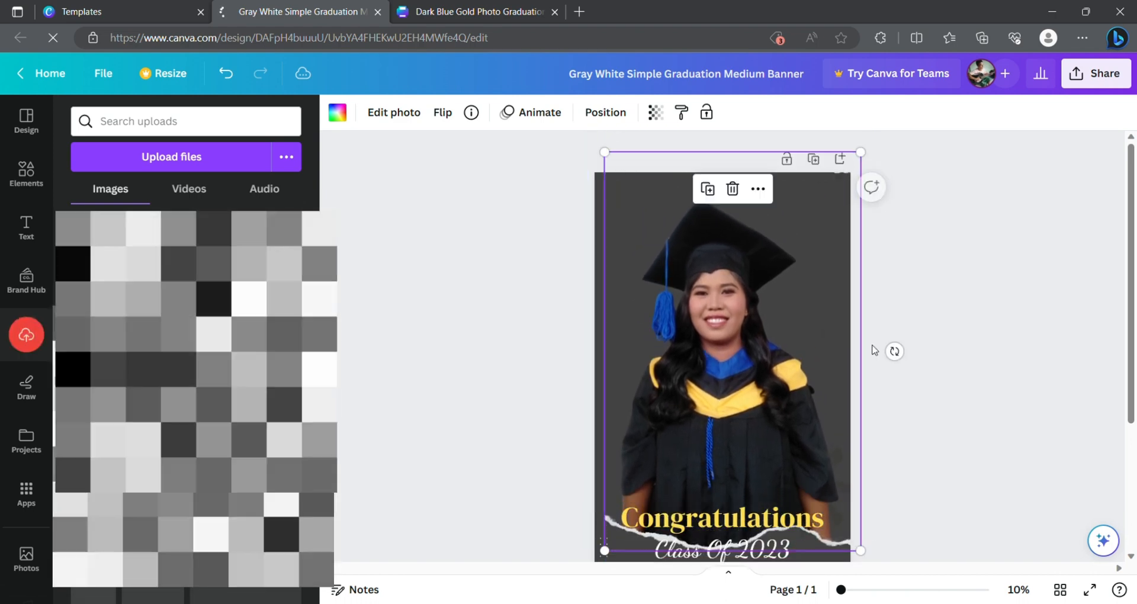
scroll(874, 349, down, 3)
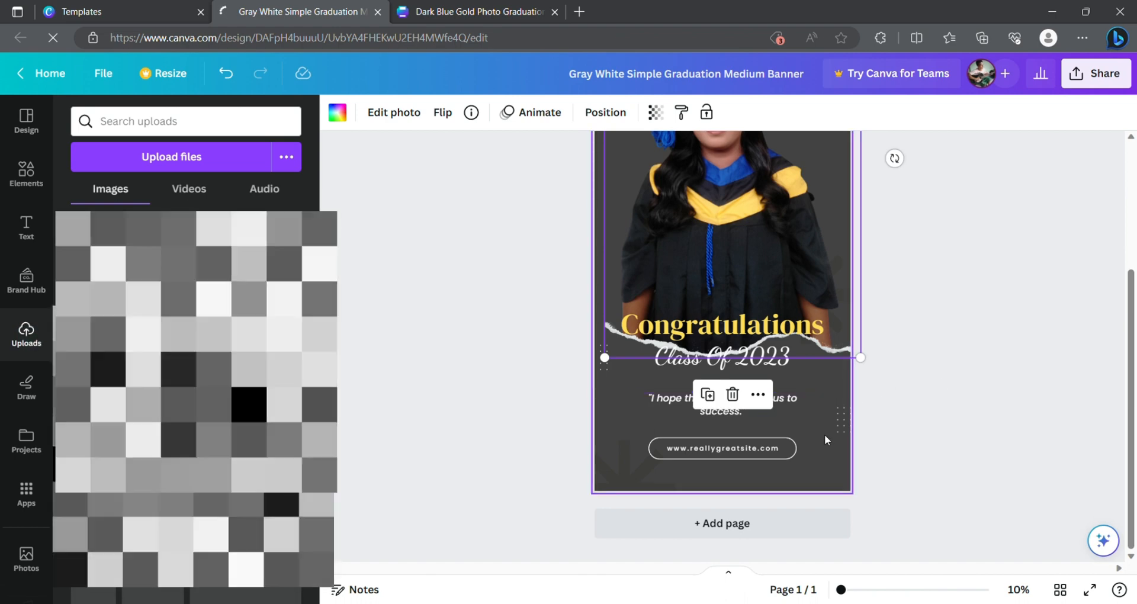
click(736, 358)
scroll(752, 235, up, 1)
scroll(752, 235, down, 1)
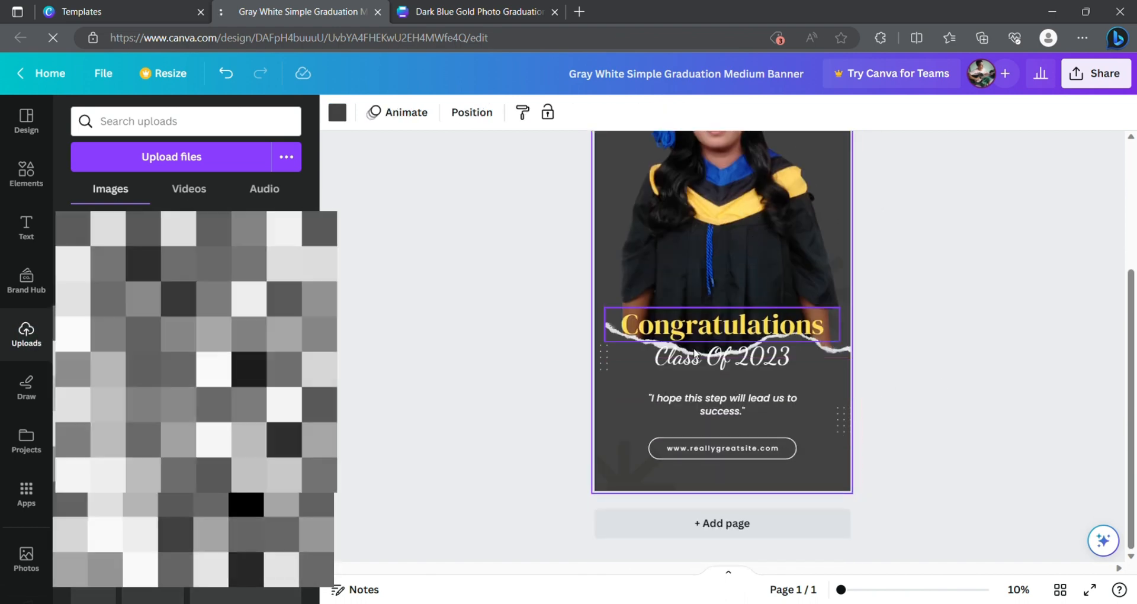
click(711, 457)
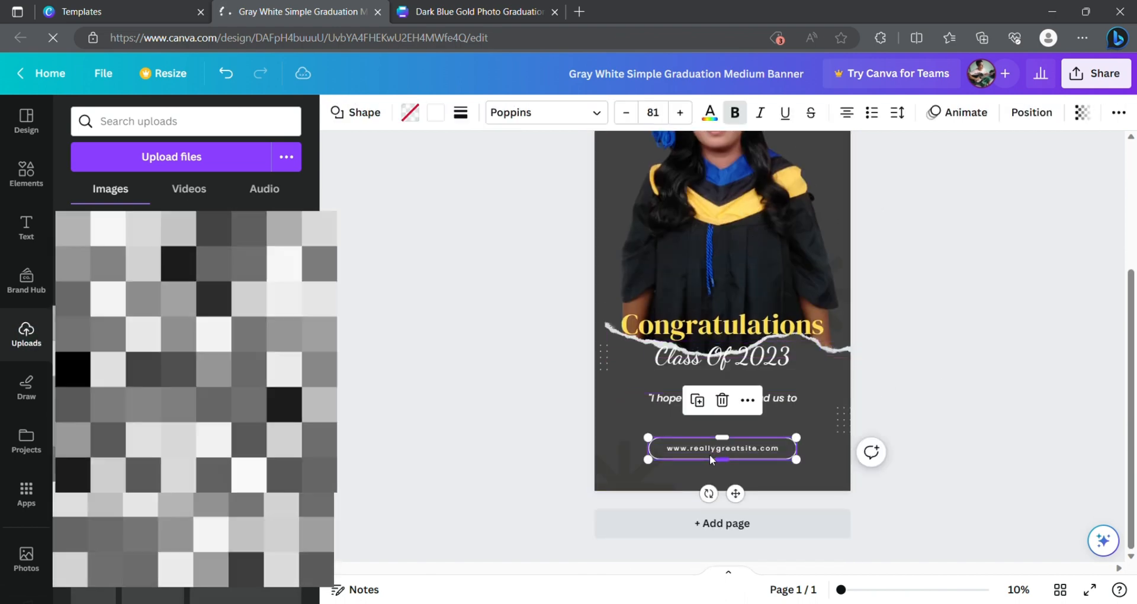
key(Escape)
click(712, 450)
key(Delete)
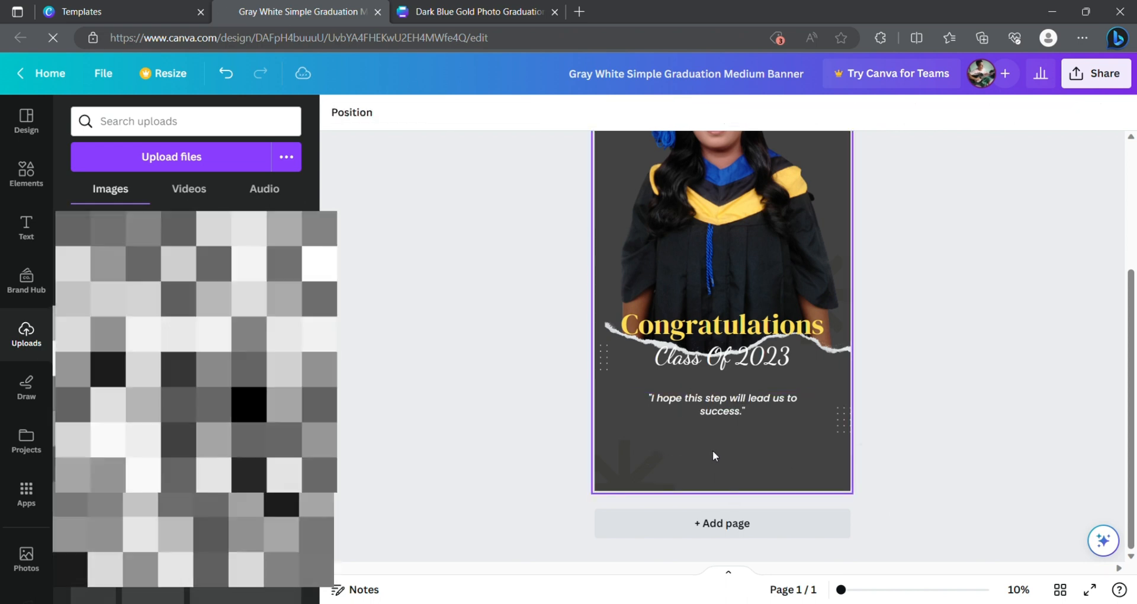
Move the quote, the "Class Of 2023" line and the "Congratulations" heading down, below the portrait's torn edge.
click(677, 400)
drag(678, 416, 681, 459)
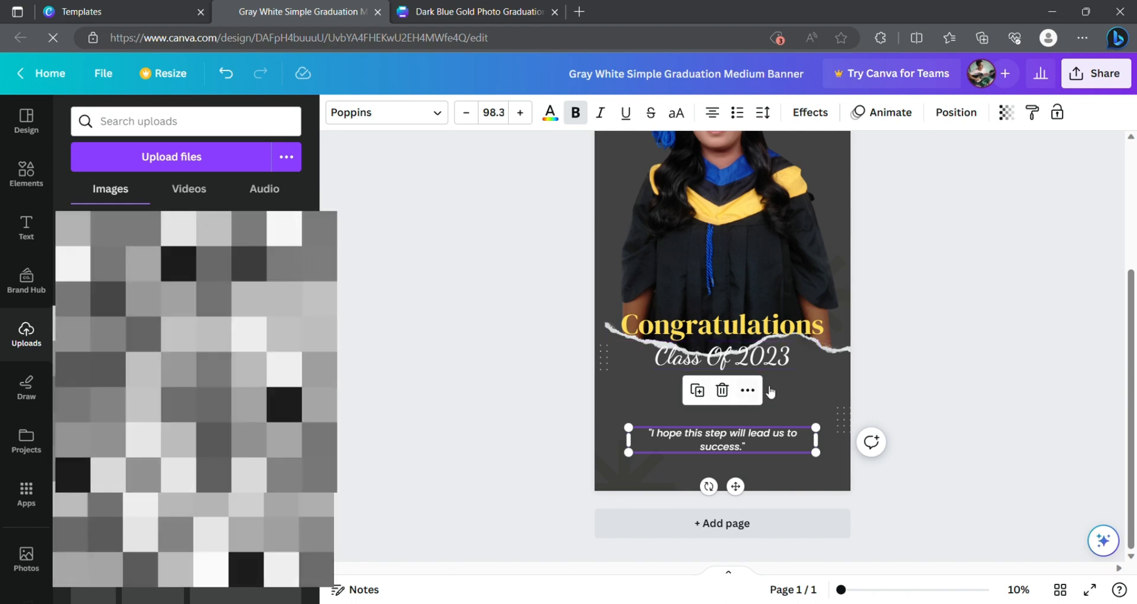
drag(795, 370, 794, 425)
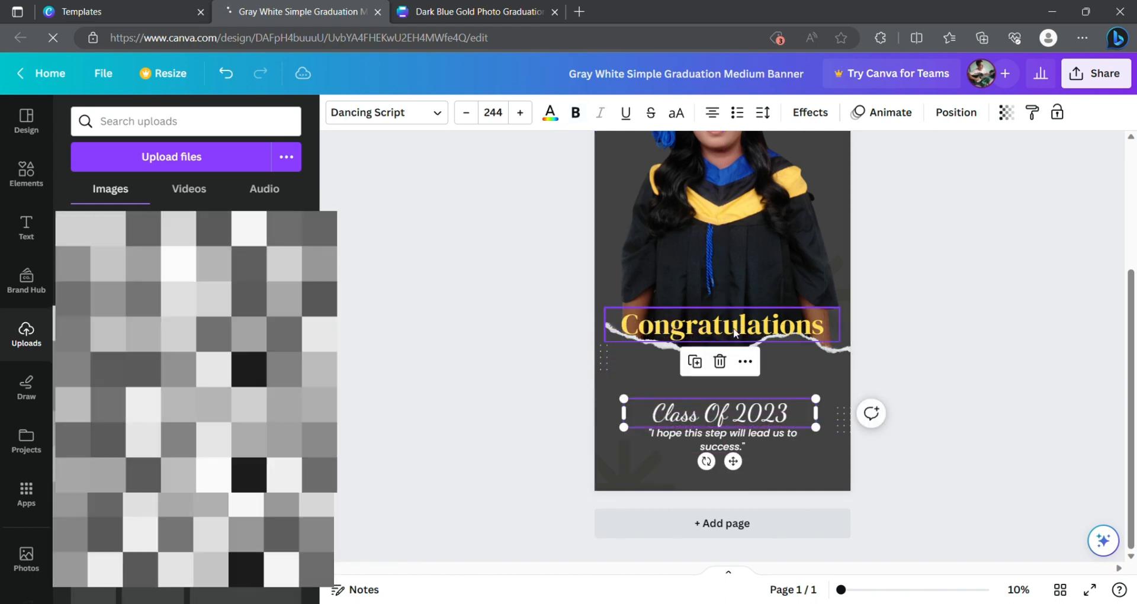
drag(735, 332, 734, 380)
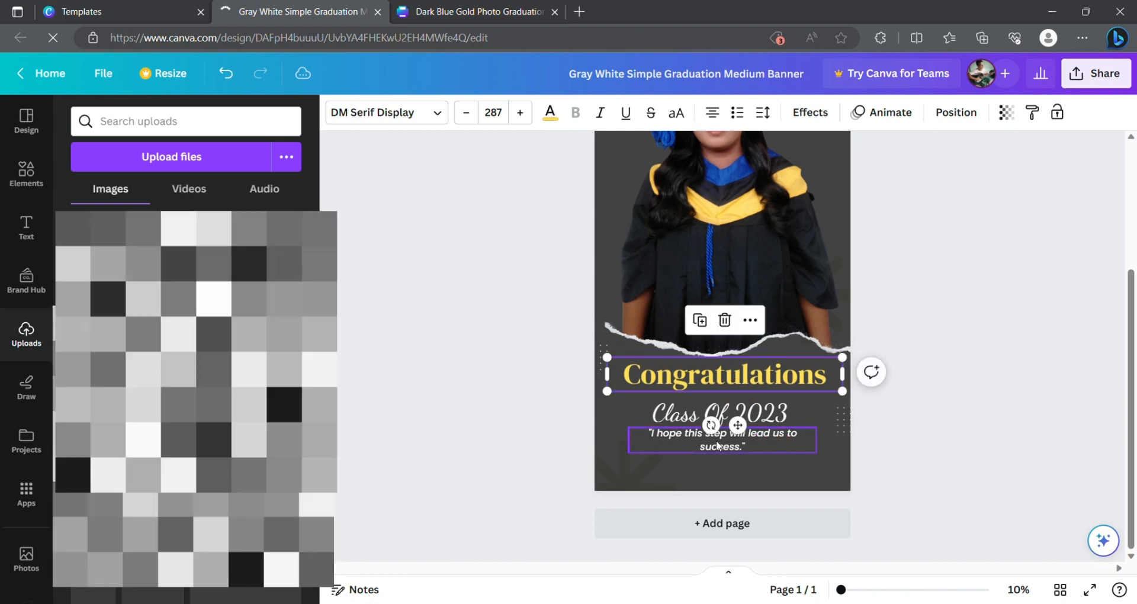
Space out the banner text by moving the quote and "Class Of 2023" down and nudging "Congratulations" slightly up.
drag(718, 445, 718, 464)
drag(704, 432, 703, 436)
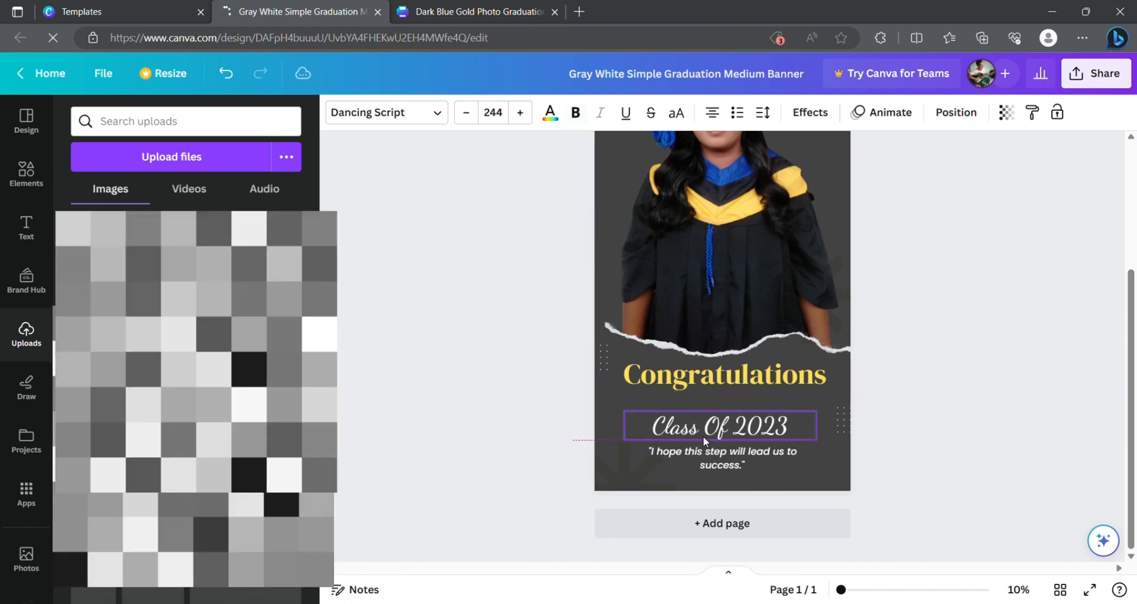
click(672, 382)
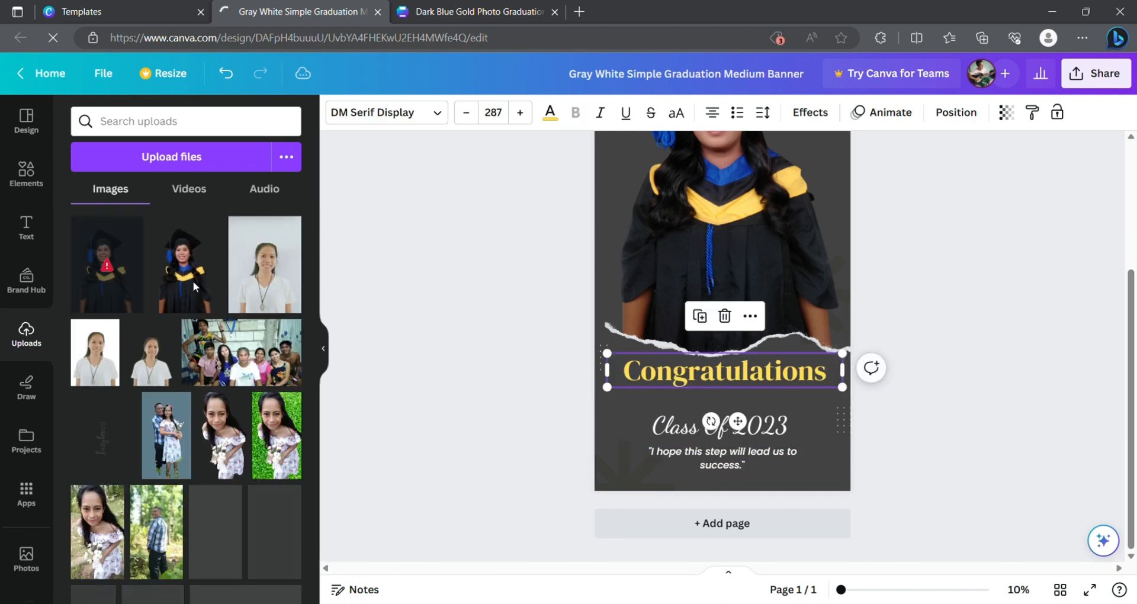
Add a subheading text box between the "Congratulations" heading and the "Class Of 2023" line.
click(26, 228)
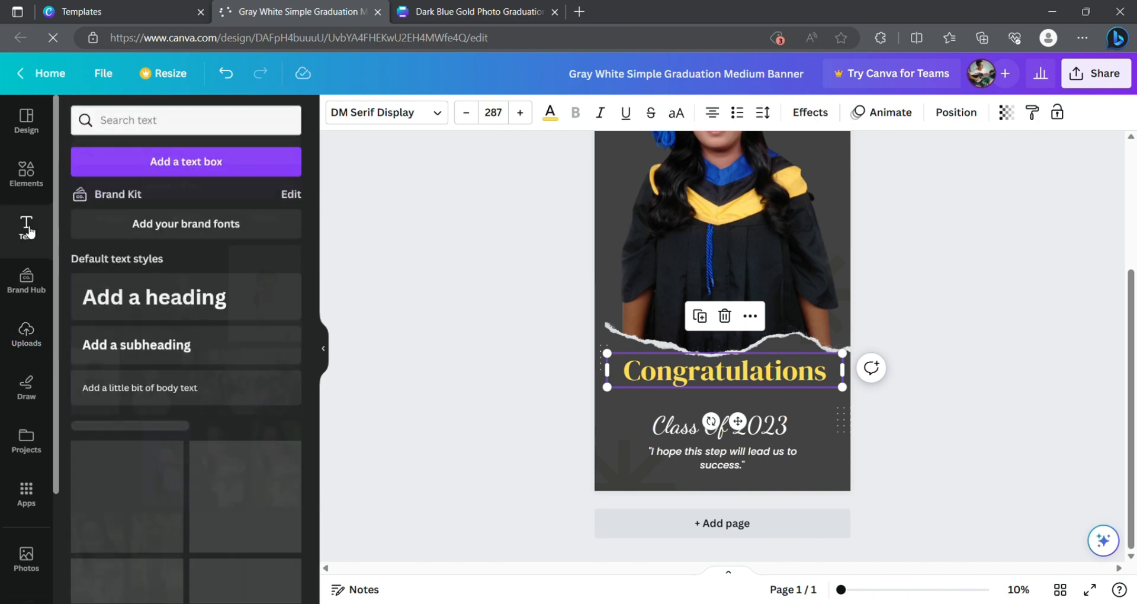
click(122, 235)
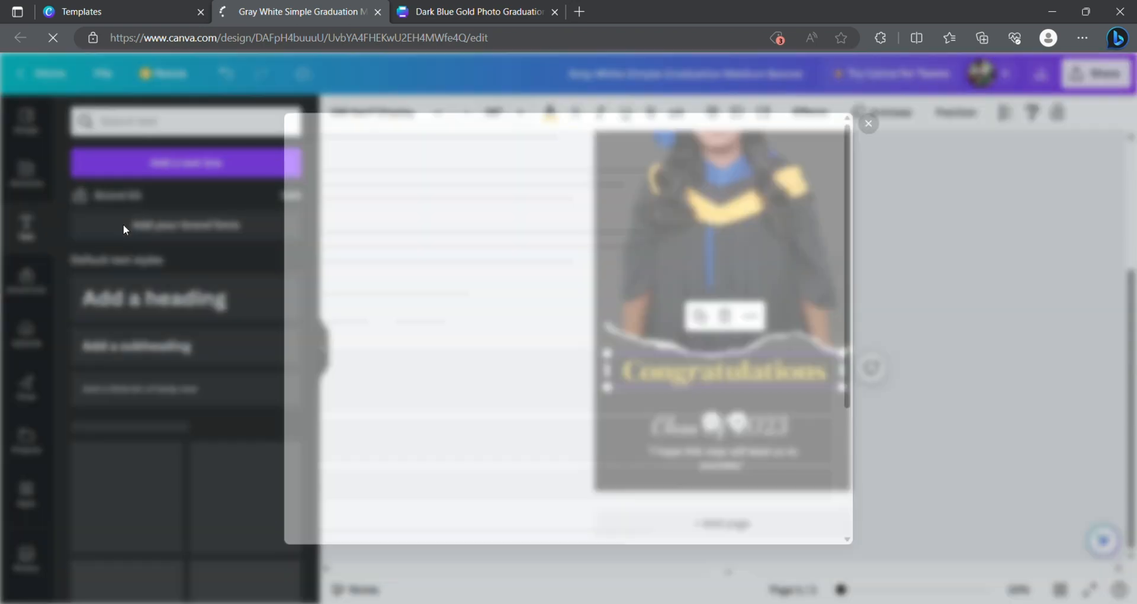
click(906, 98)
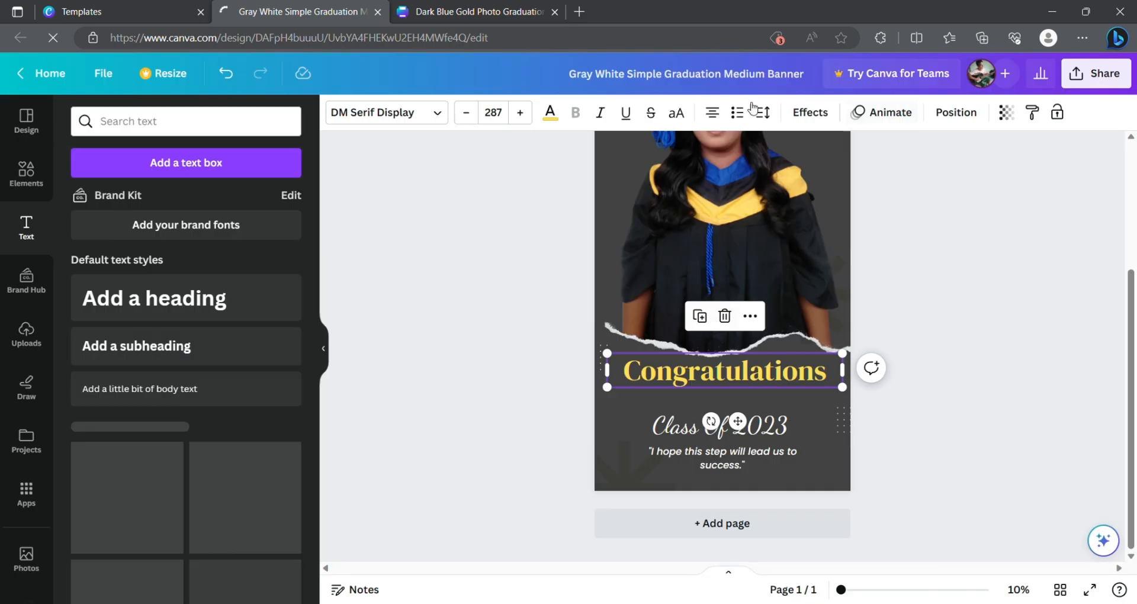
click(133, 353)
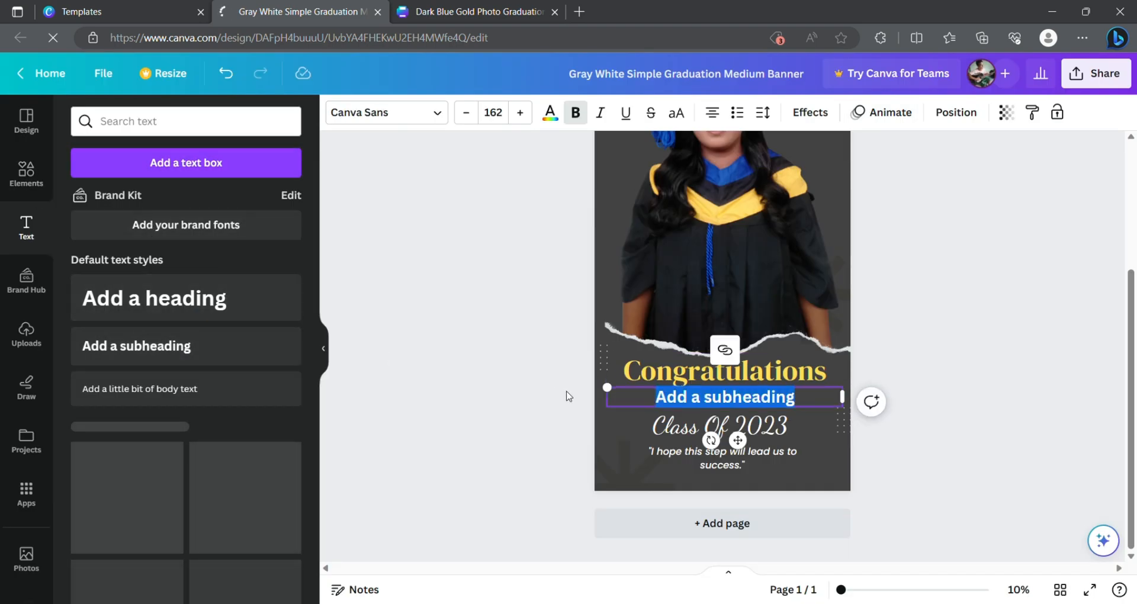
text(d)
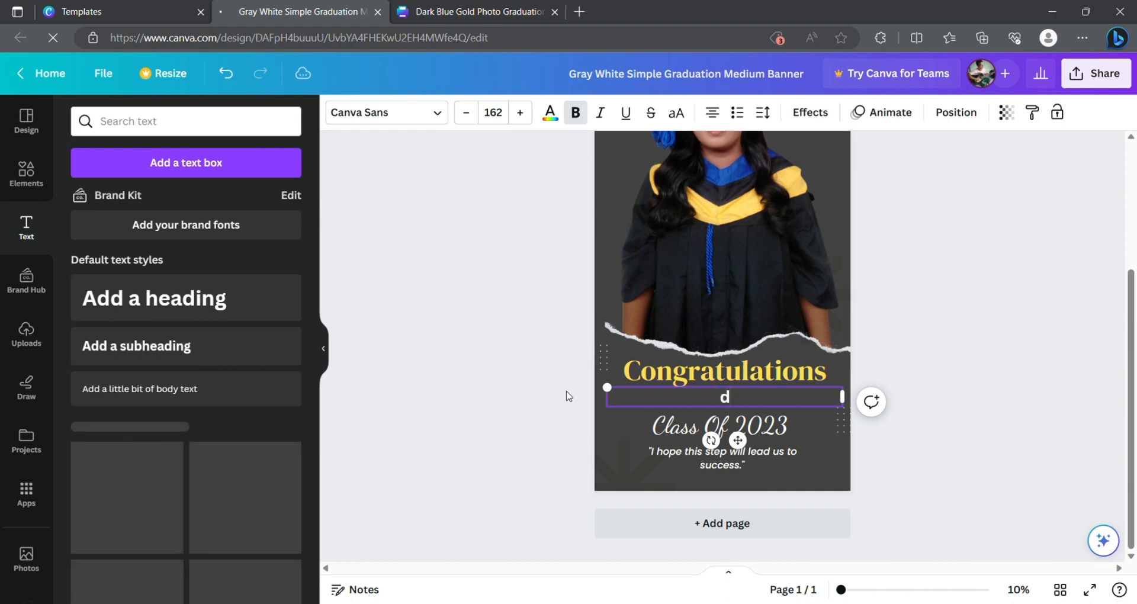
text(ISYANG)
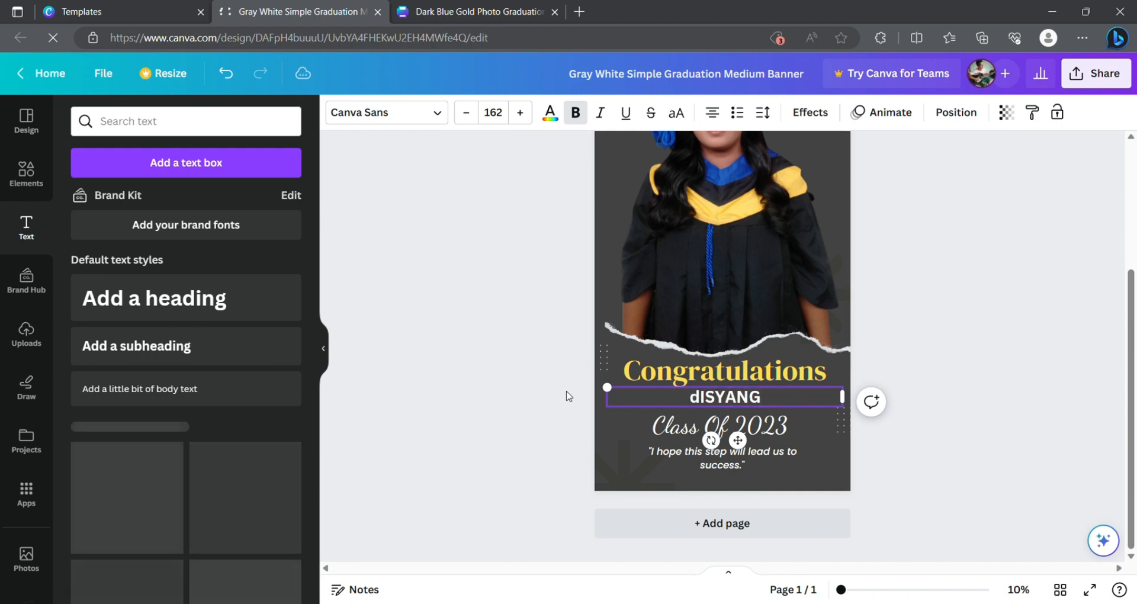
key(BackSpace)
key(BackSpace)
key(BackSpace)
key(BackSpace)
key(BackSpace)
key(BackSpace)
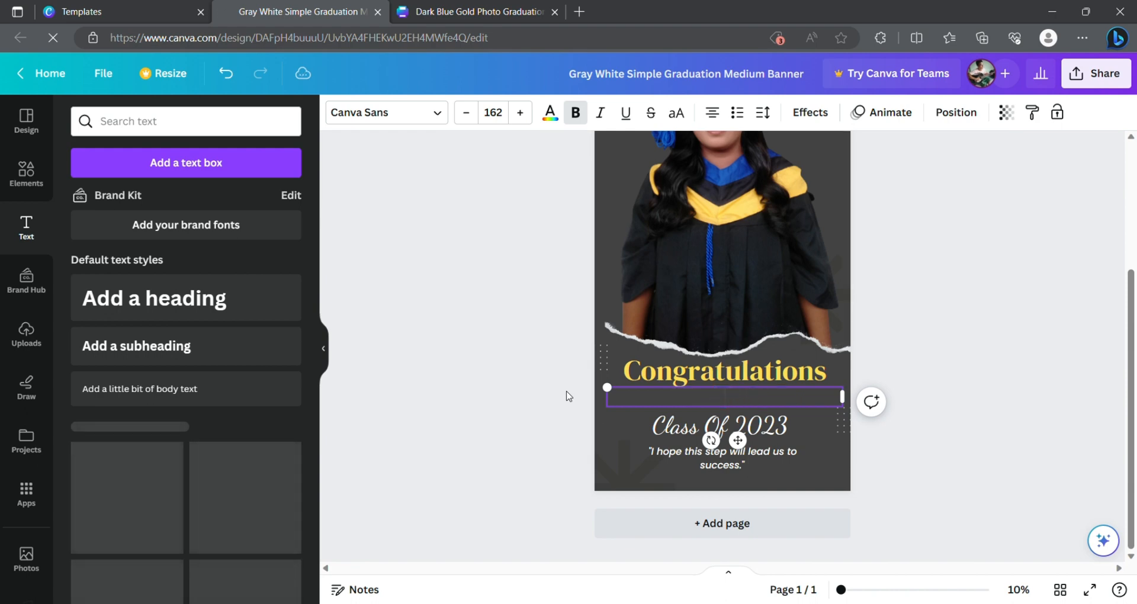
text(isy)
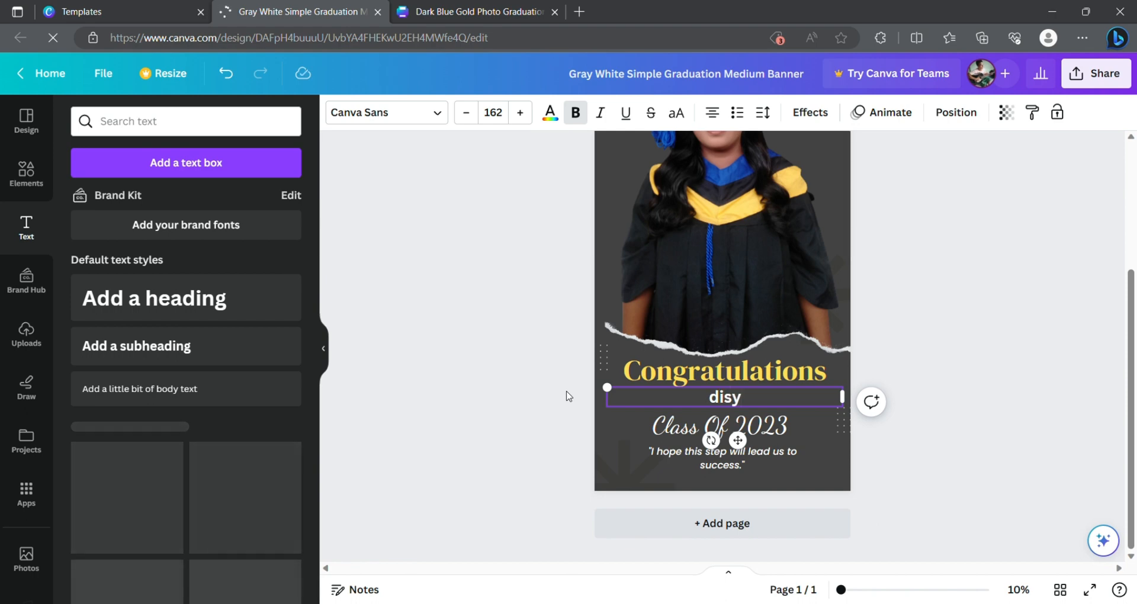
key(BackSpace)
key(BackSpace)
key(BackSpace)
key(BackSpace)
Enter the graduate's name in capital letters in the new subheading below "Congratulations".
text(DISYANG)
click(800, 481)
scroll(822, 482, up, 3)
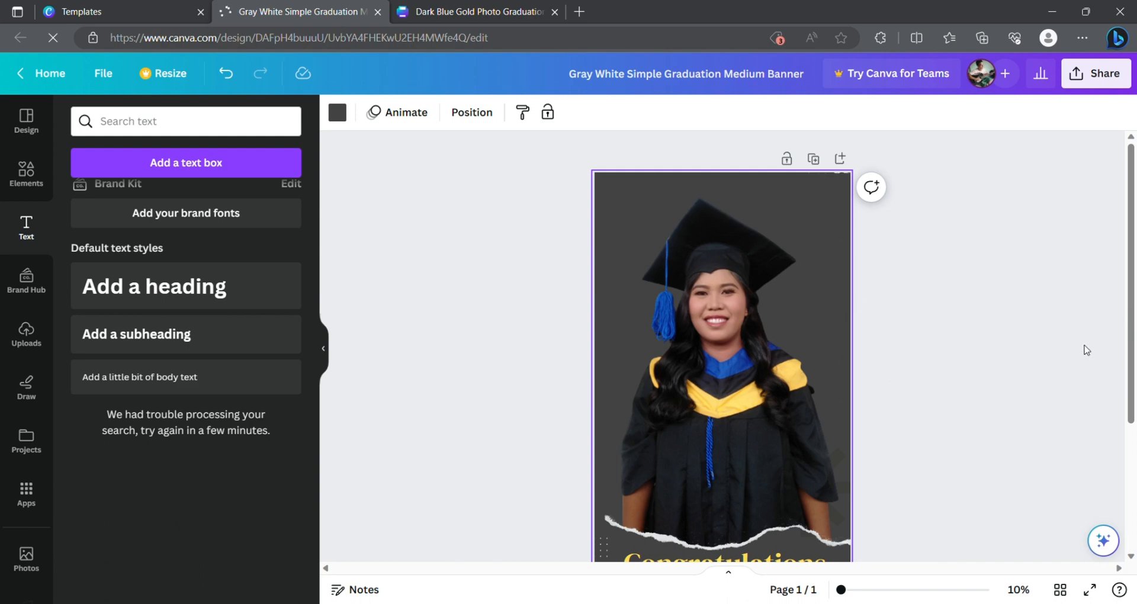
Open the banner's download settings and show the file types offered for export.
mouse_move(1132, 389)
mouse_down()
mouse_move(1132, 509)
mouse_move(1132, 387)
mouse_up()
click(1124, 84)
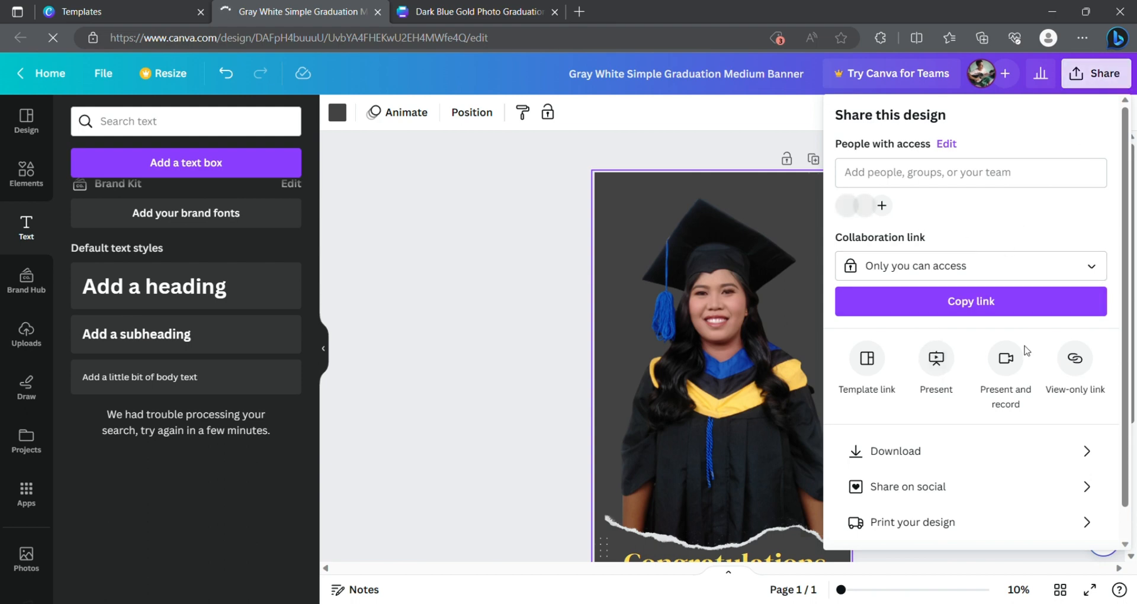
scroll(948, 385, down, 1)
click(919, 425)
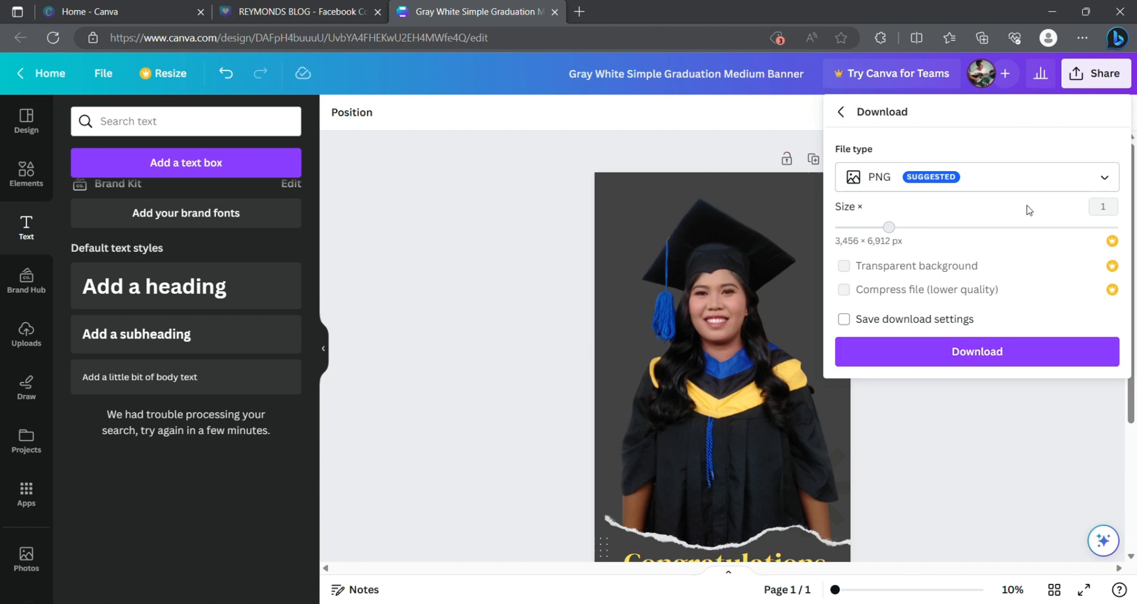
click(1104, 179)
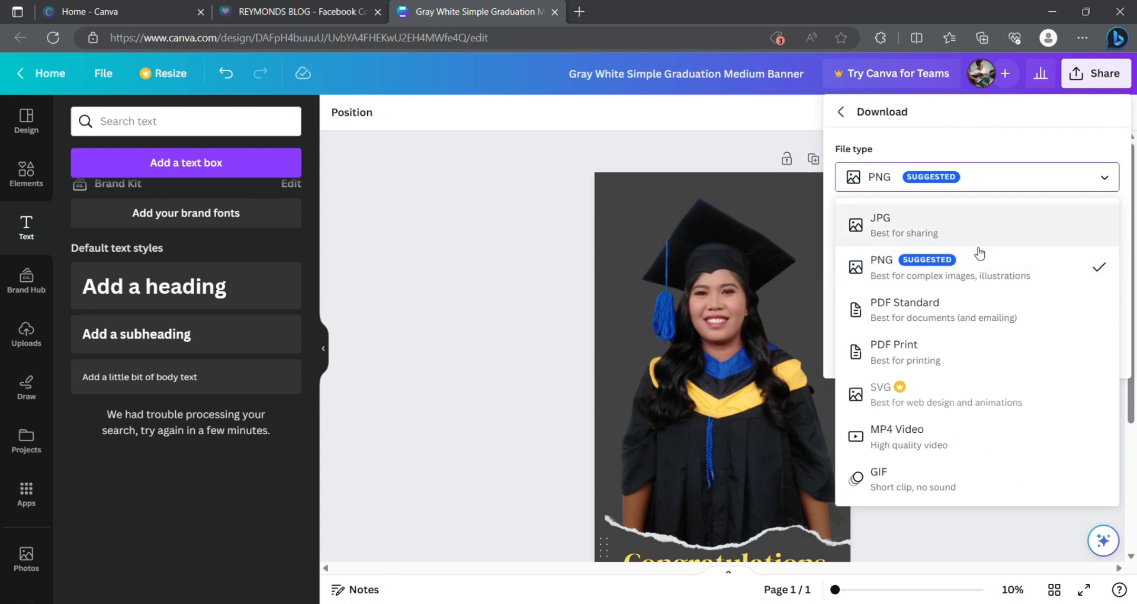
Check the whole banner from the portrait down to the quote, keep PNG as the file type and close the download settings.
scroll(691, 409, down, 2)
scroll(691, 405, down, 1)
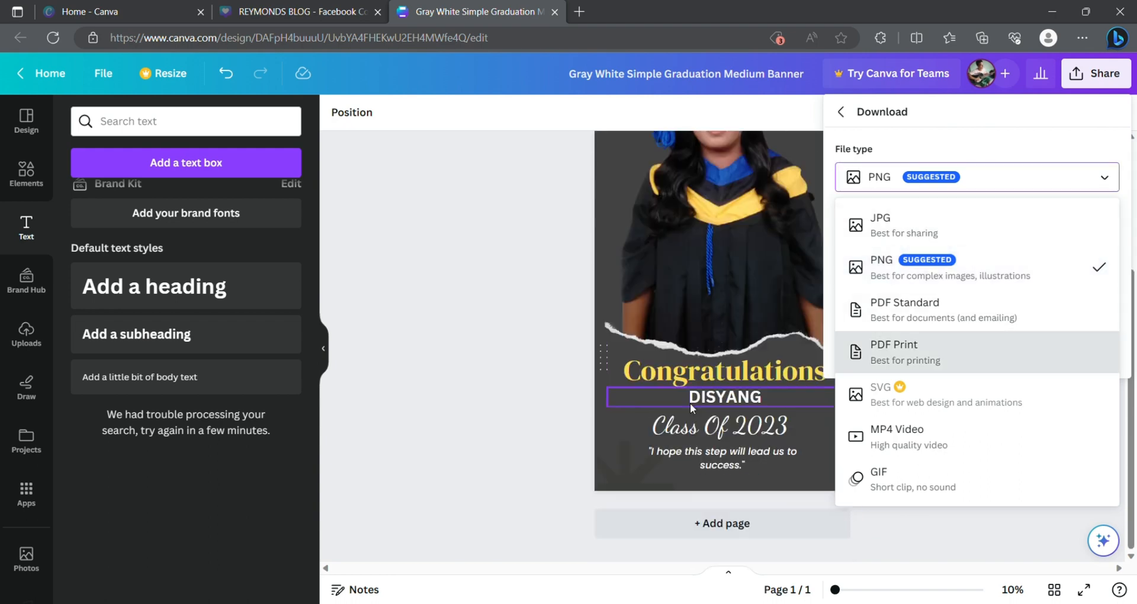
scroll(691, 403, up, 3)
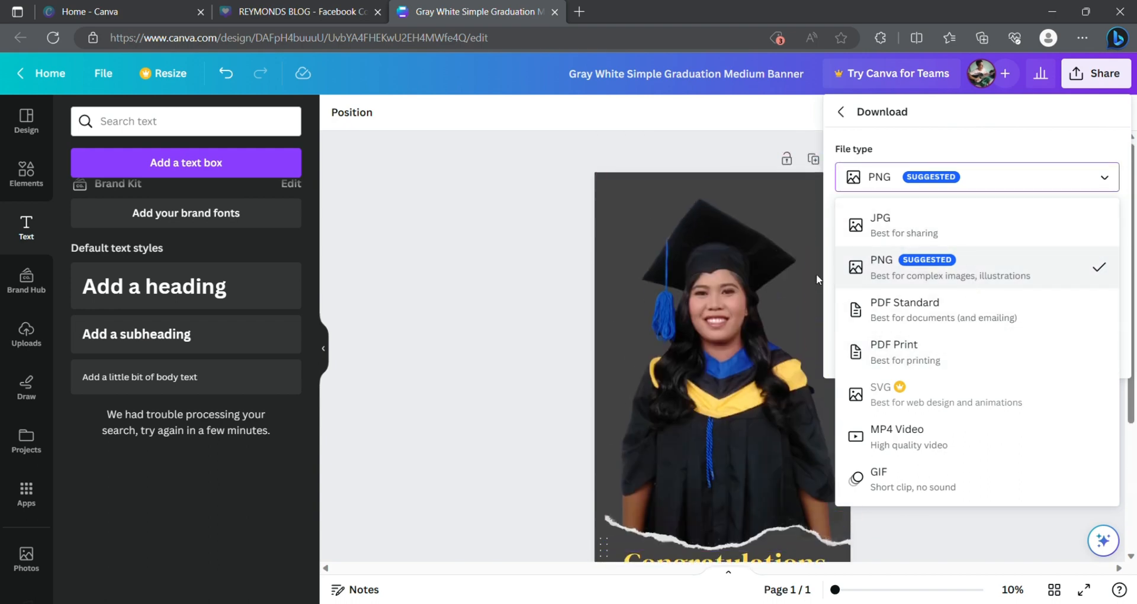
scroll(628, 272, down, 2)
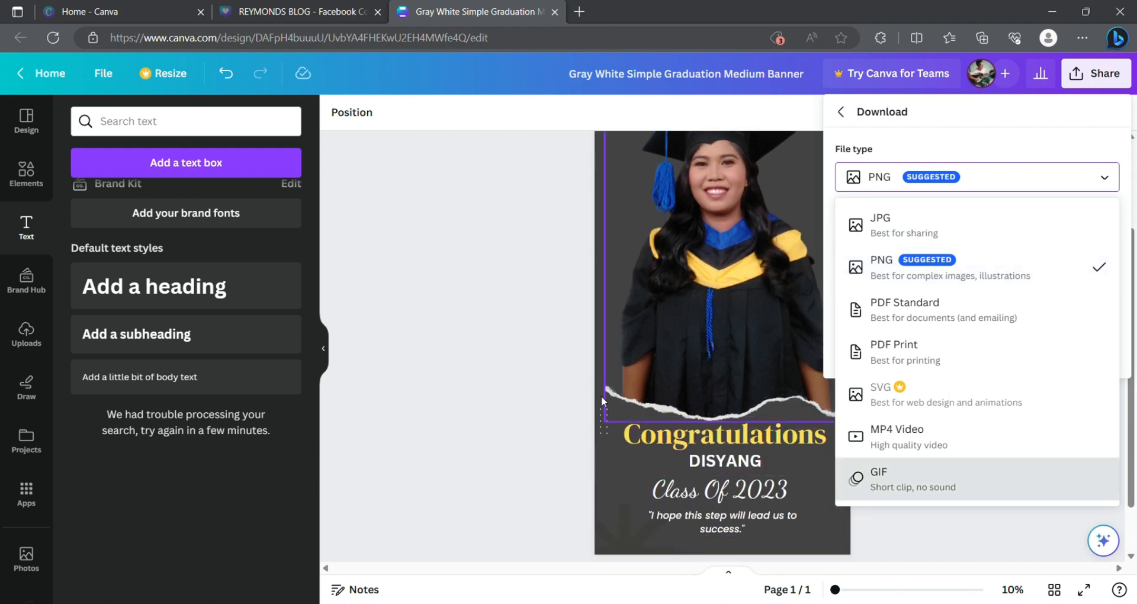
scroll(533, 382, up, 2)
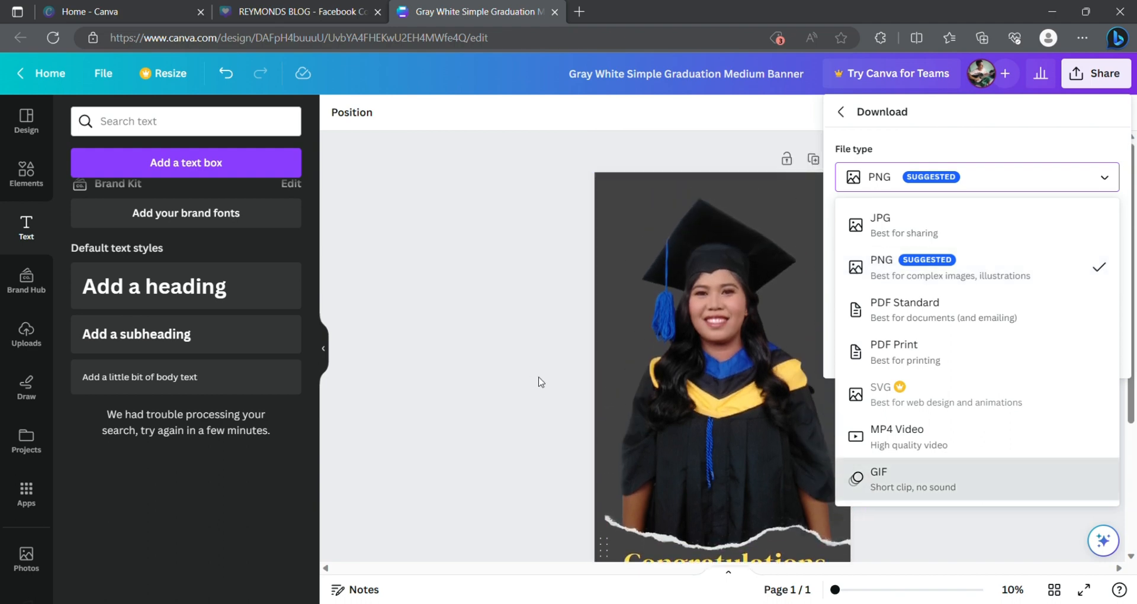
scroll(539, 383, down, 2)
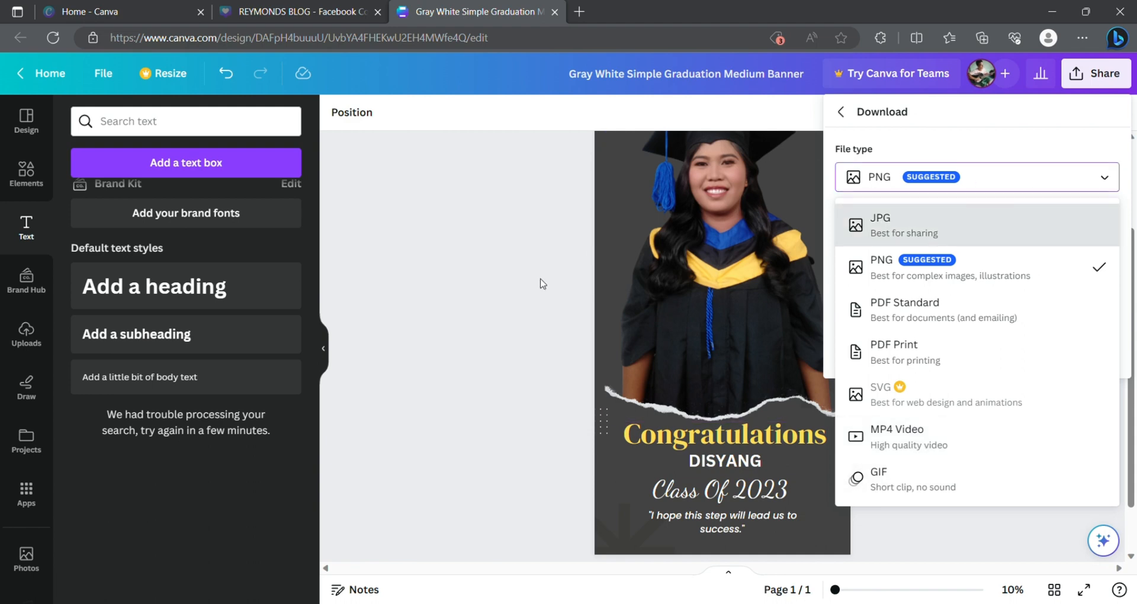
scroll(542, 284, up, 2)
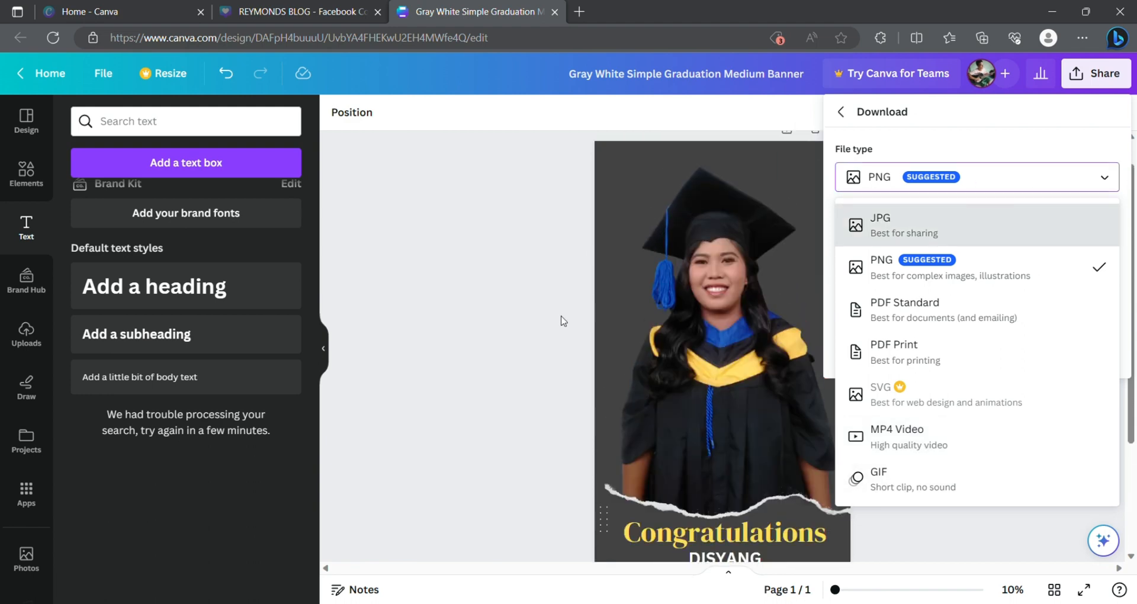
click(993, 188)
scroll(649, 377, down, 3)
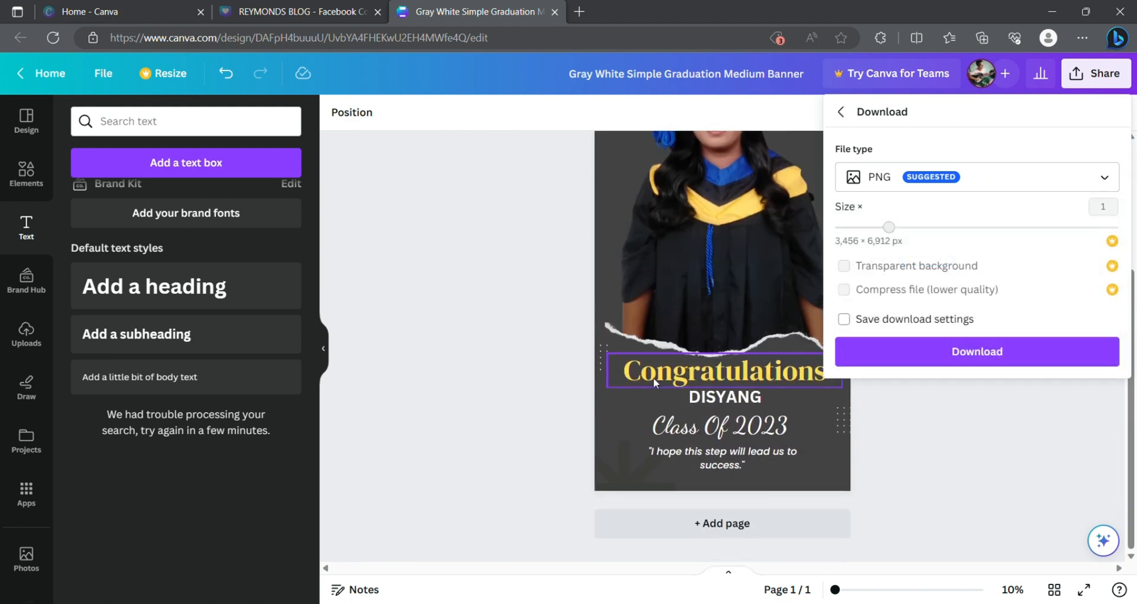
scroll(653, 378, up, 3)
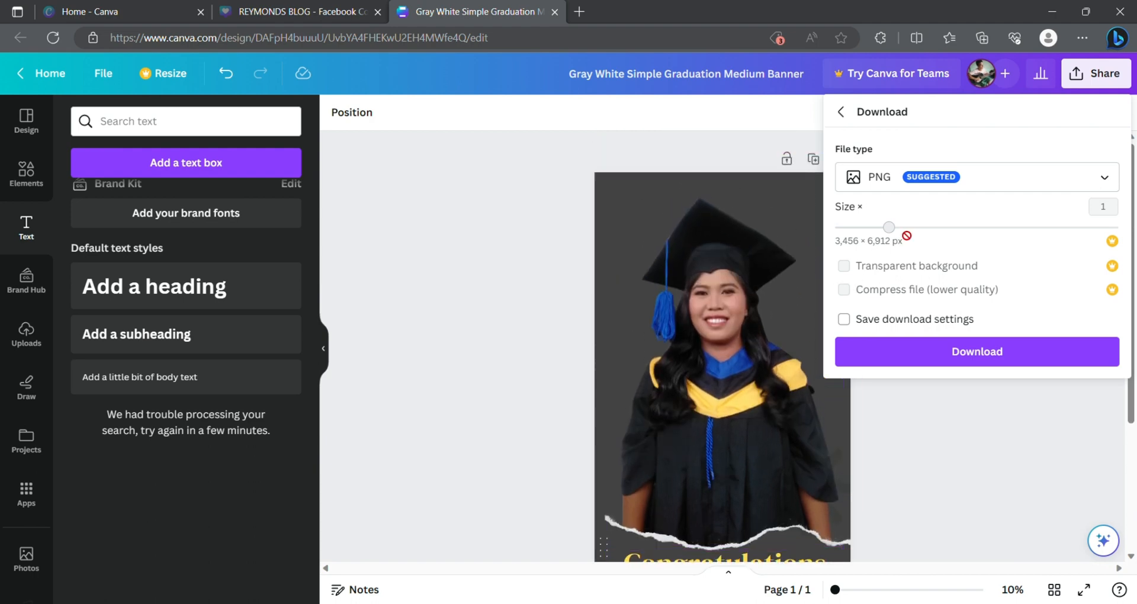
click(508, 144)
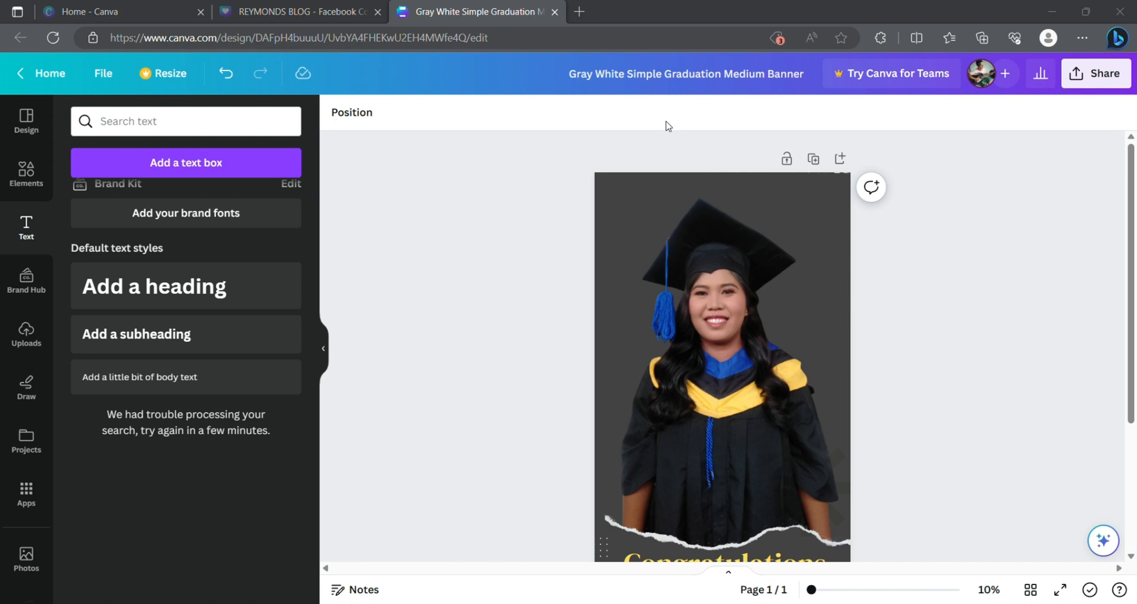
Open the design's title "Gray White Simple Graduation Medium Banner" for editing.
click(573, 84)
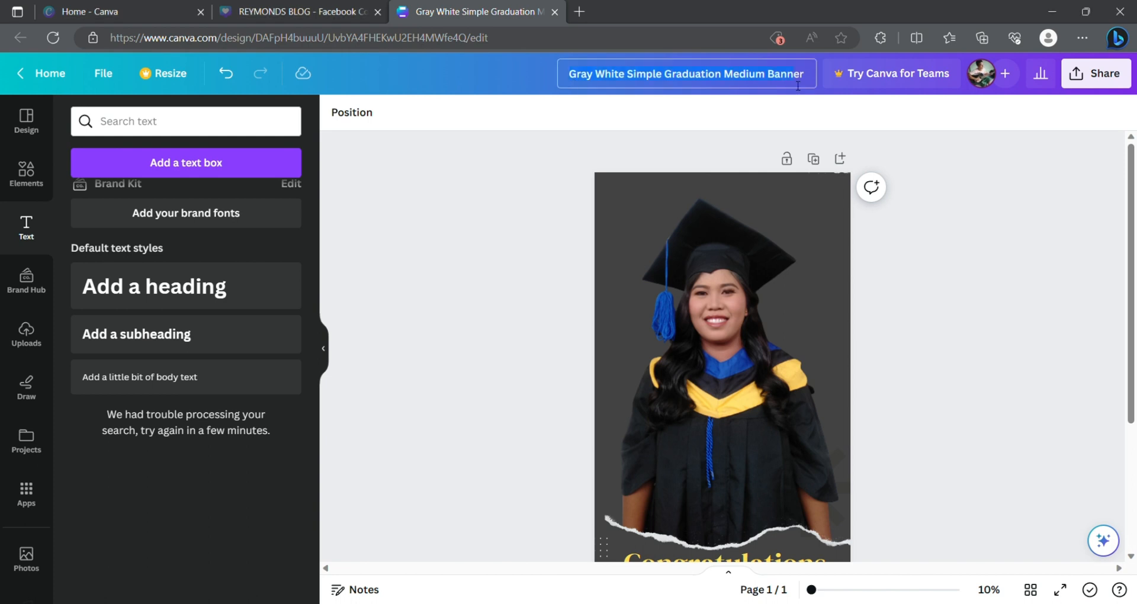